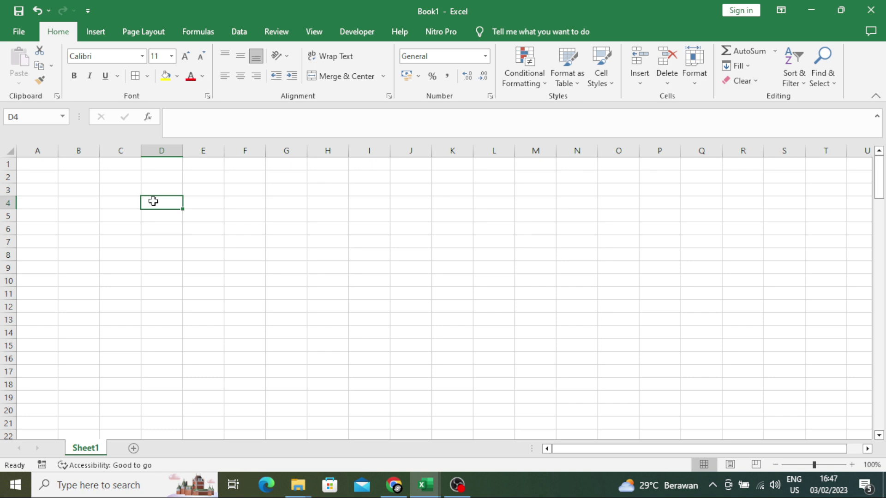
click(79, 214)
click(76, 190)
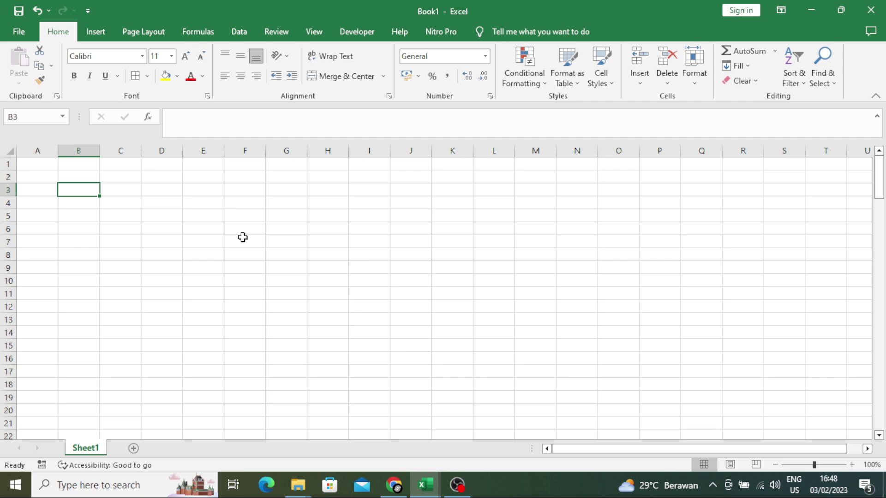
key(Right)
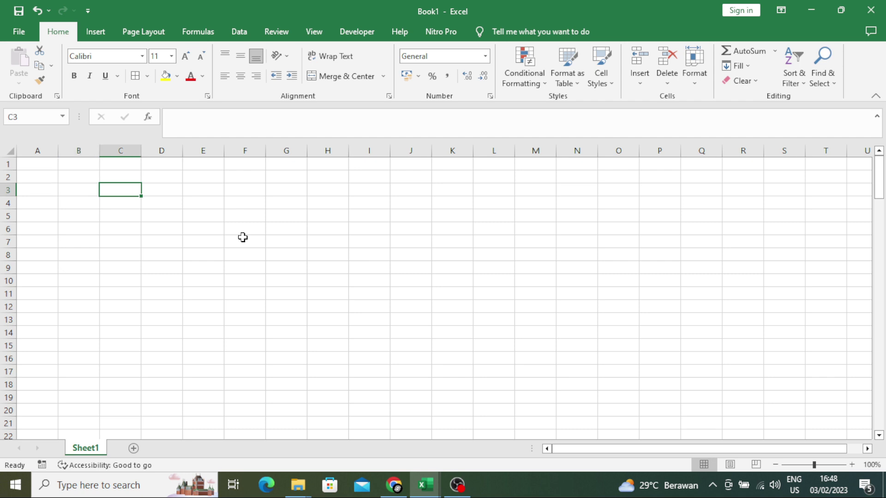
key(Left)
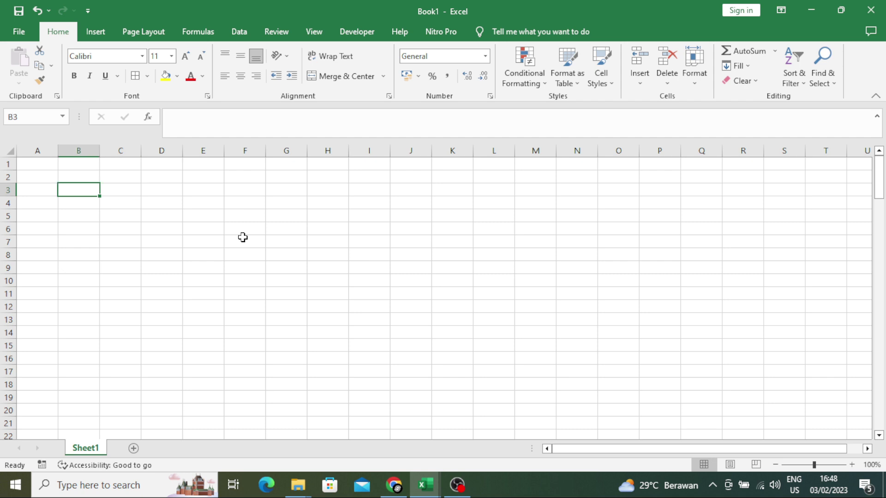
key(Up)
key(Down)
key(Up)
key(Down)
key(Up)
key(Down)
key(Down)
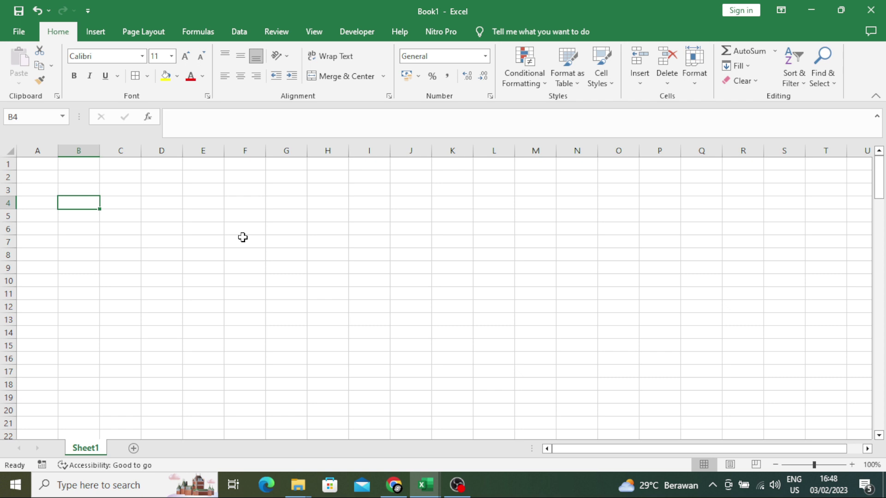
key(Up)
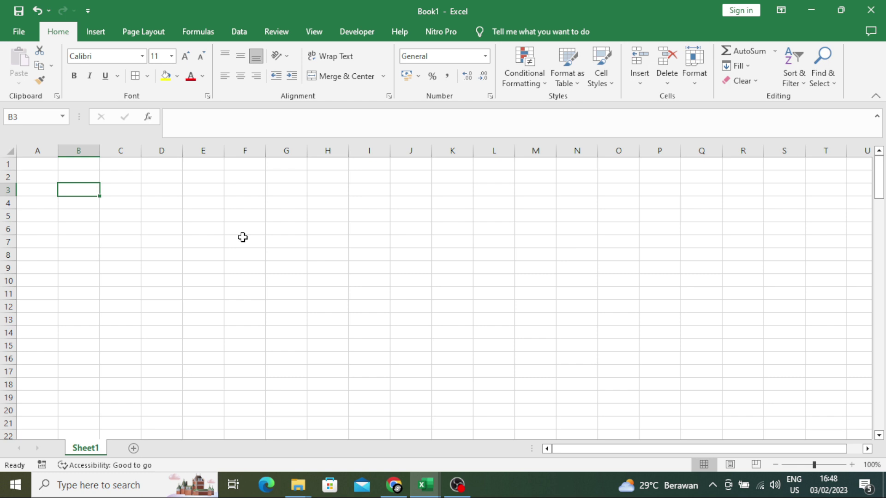
key(Down)
key(Up)
text(Harga Ruko)
key(Tab)
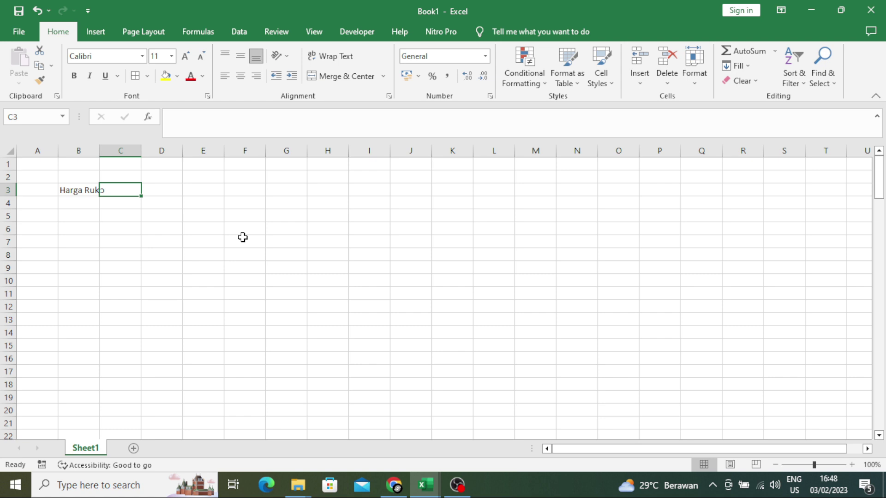
text(10000)
key(BackSpace)
key(BackSpace)
key(BackSpace)
key(BackSpace)
text(000000000)
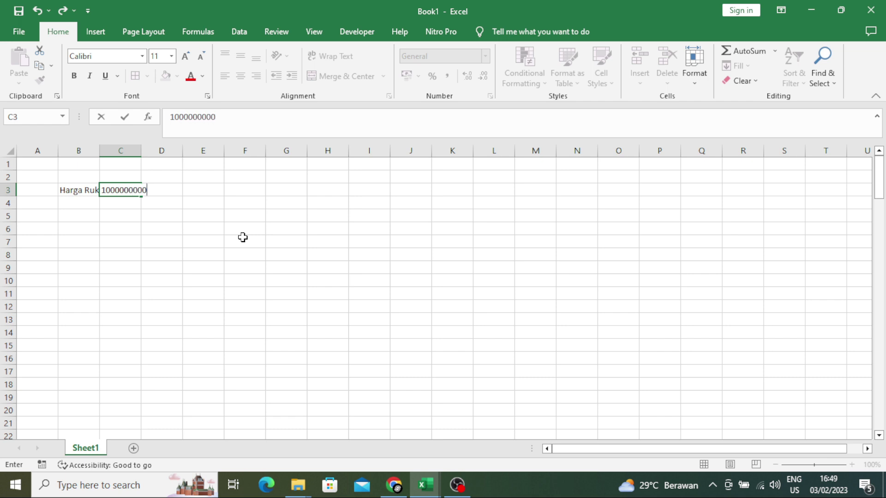
key(Return)
Apply Comma Style so C3 shows 1.000.000.000, and autofit column B
click(243, 237)
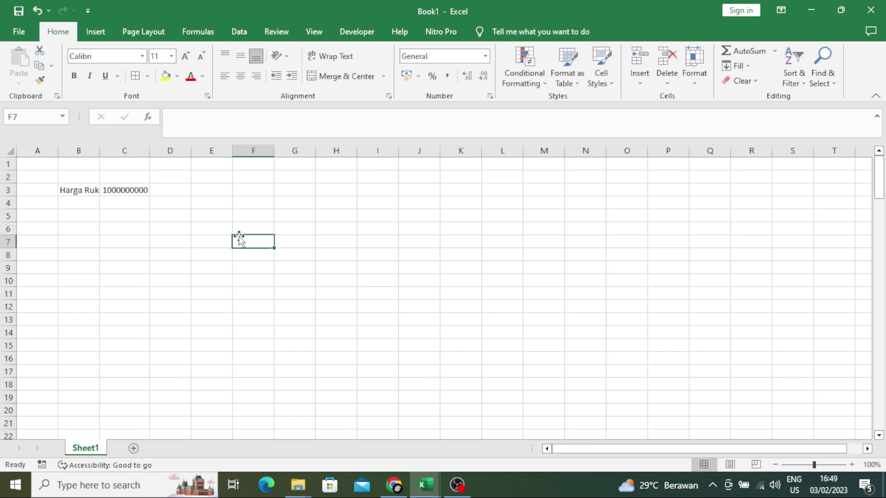
click(140, 191)
click(447, 76)
click(303, 244)
click(134, 187)
click(79, 205)
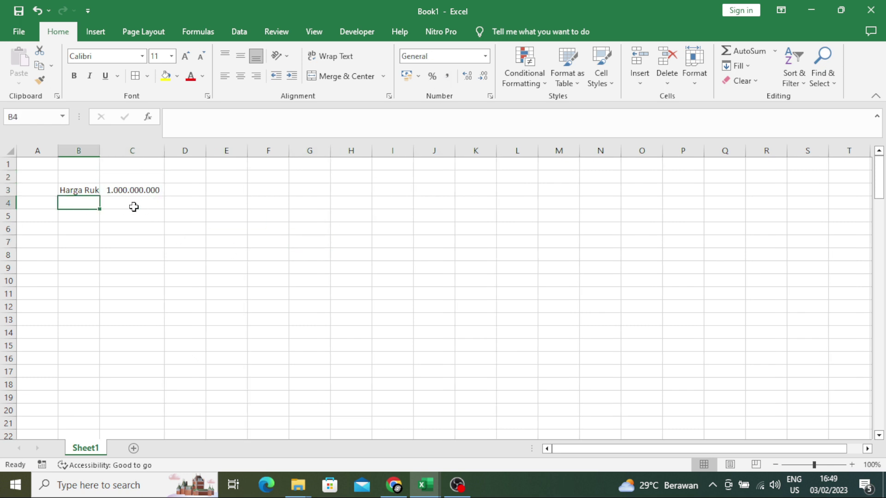
double_click(100, 151)
click(139, 264)
click(83, 205)
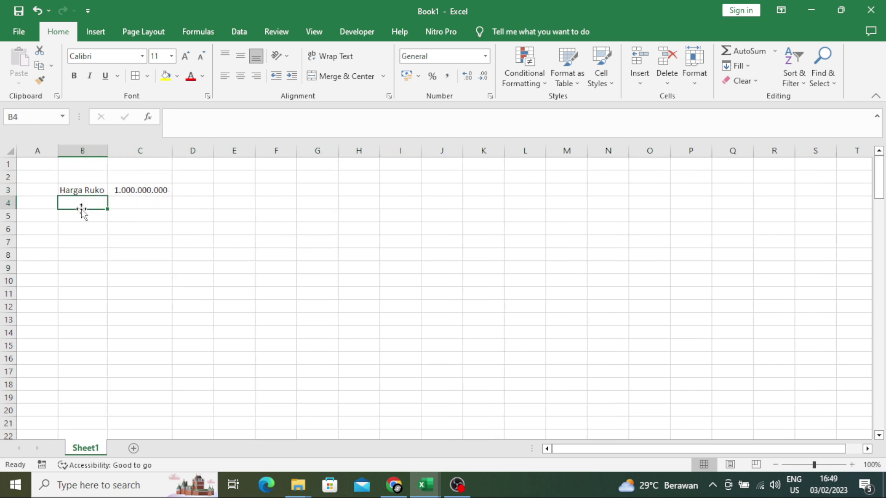
Enter Down Payment in B4 with 20% in C4, and autofit column B to fit it
text(D)
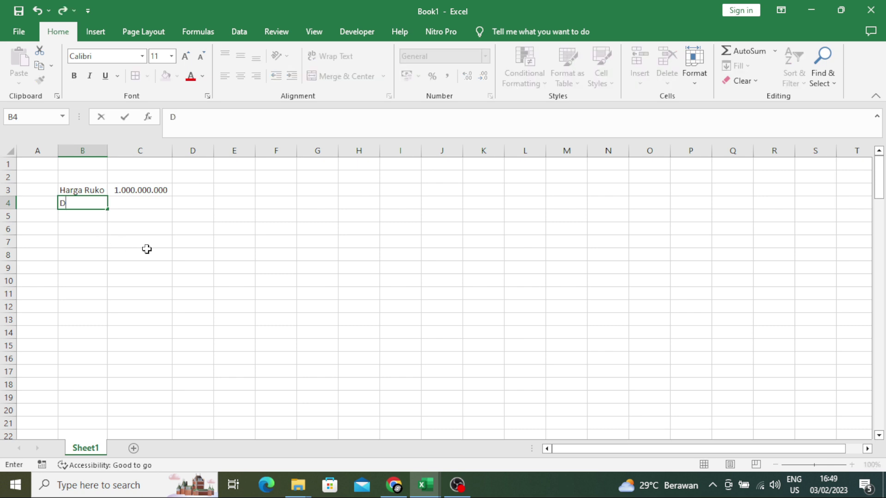
text(own Paymen)
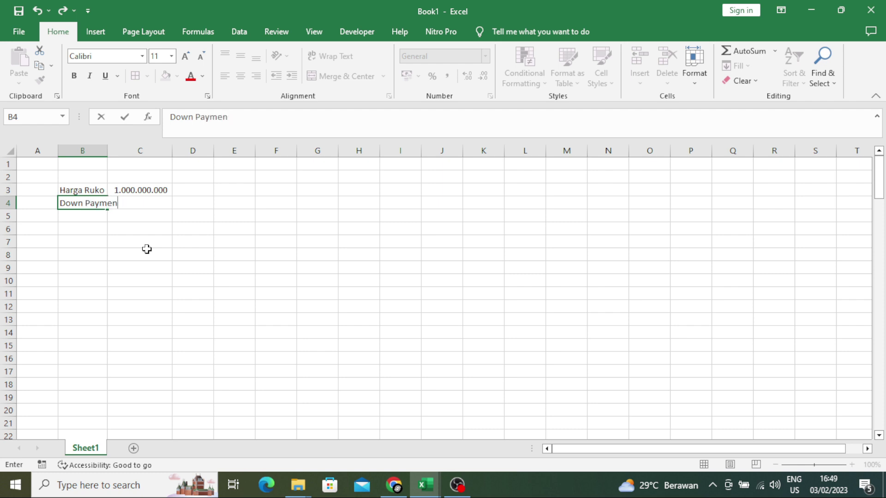
text(t)
key(Tab)
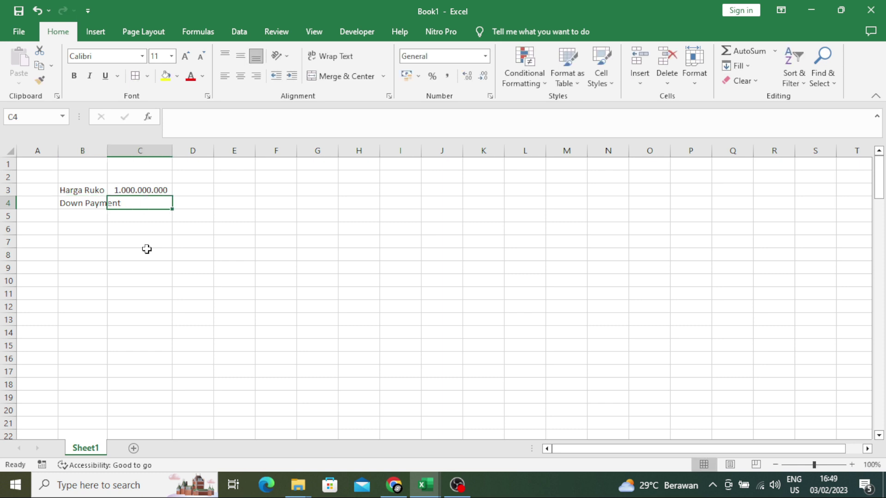
text(1.0)
key(BackSpace)
key(BackSpace)
text(20)
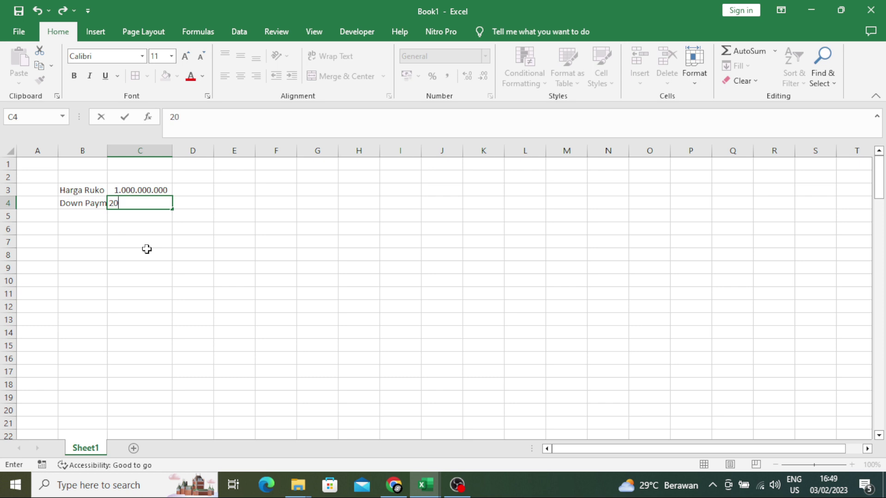
text(%)
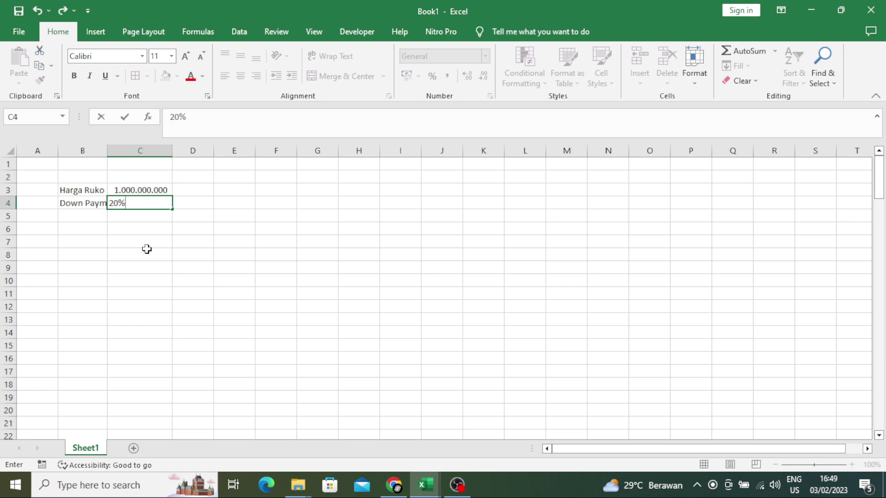
key(Return)
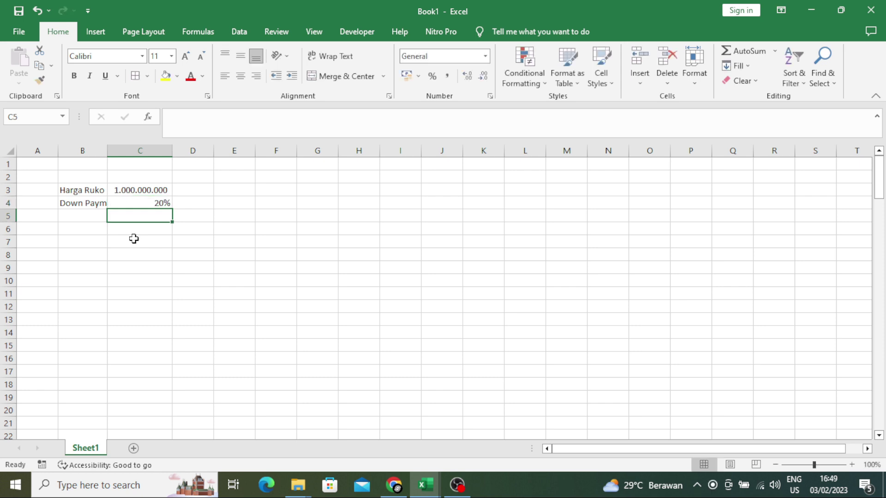
click(87, 216)
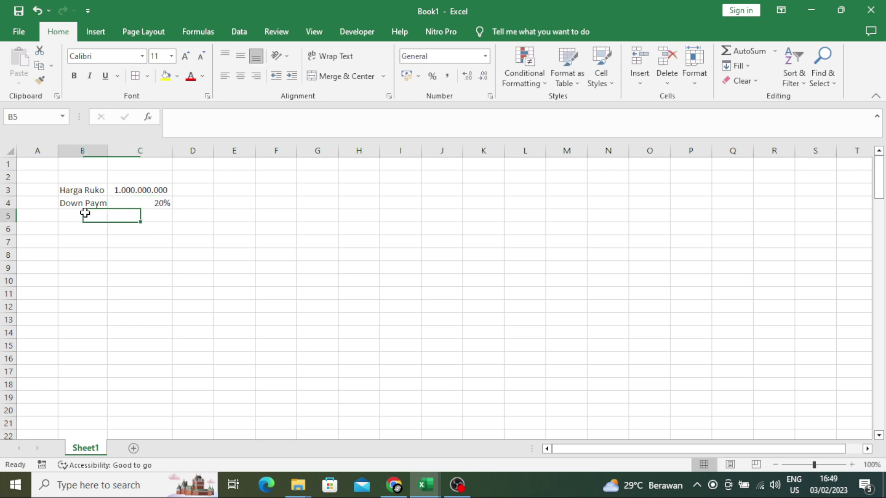
double_click(108, 150)
Compute the 200.000.000 down payment in D4 with =C3*C4
click(216, 203)
text(=)
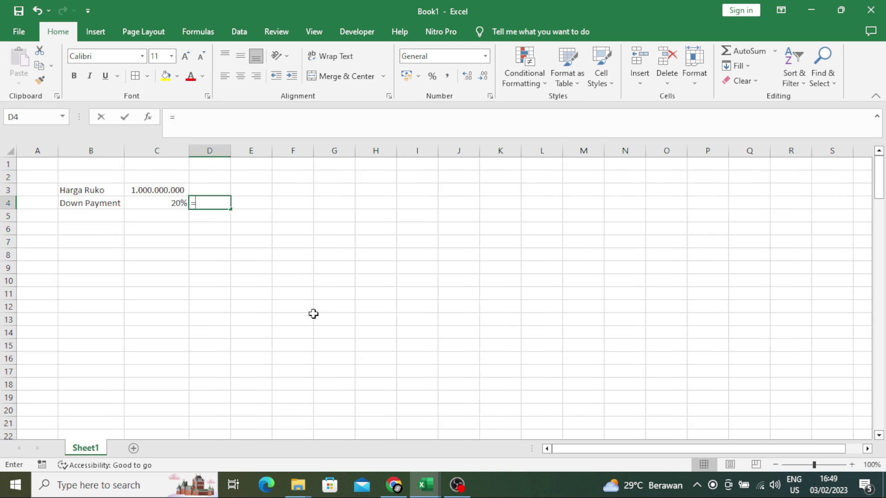
key(Left)
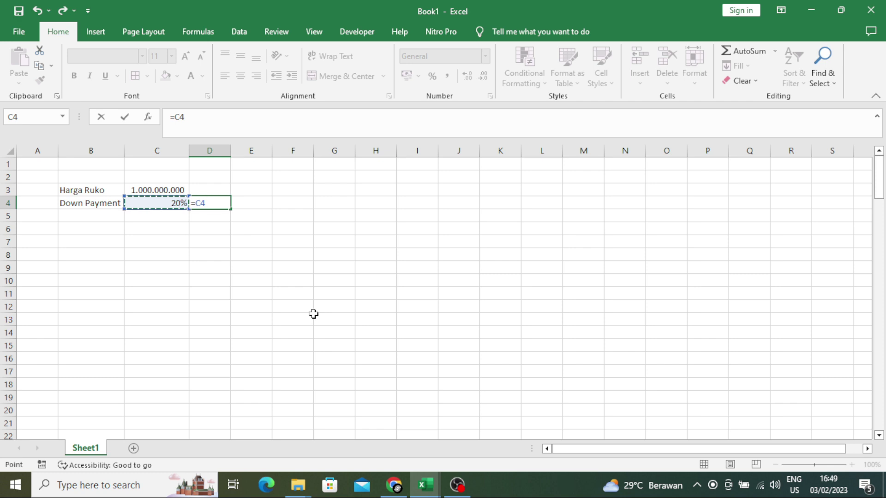
key(Up)
text(*)
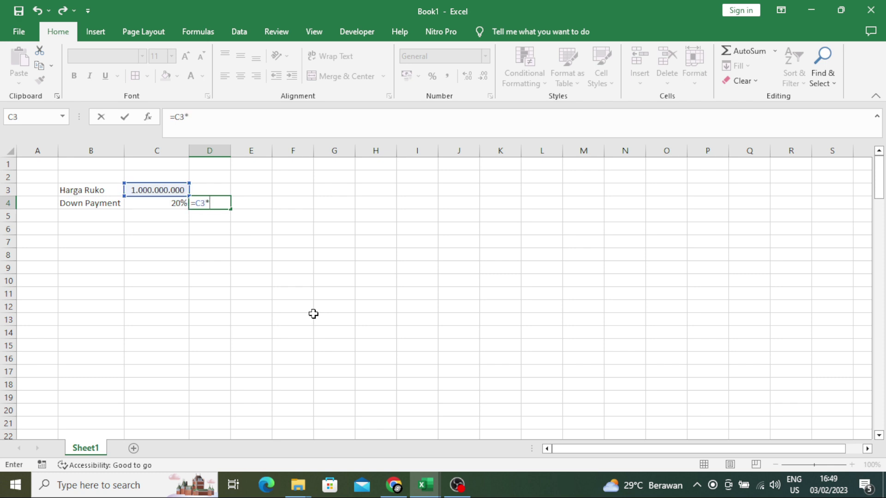
key(Left)
key(Return)
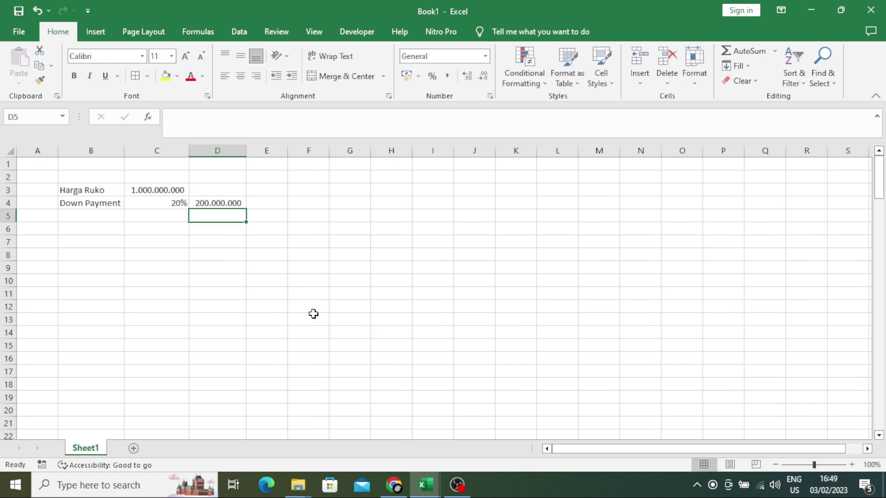
Label B5 Plafond and compute the 800.000.000 loan in C5 with =C3-D4
click(314, 314)
click(91, 216)
text(Plafond)
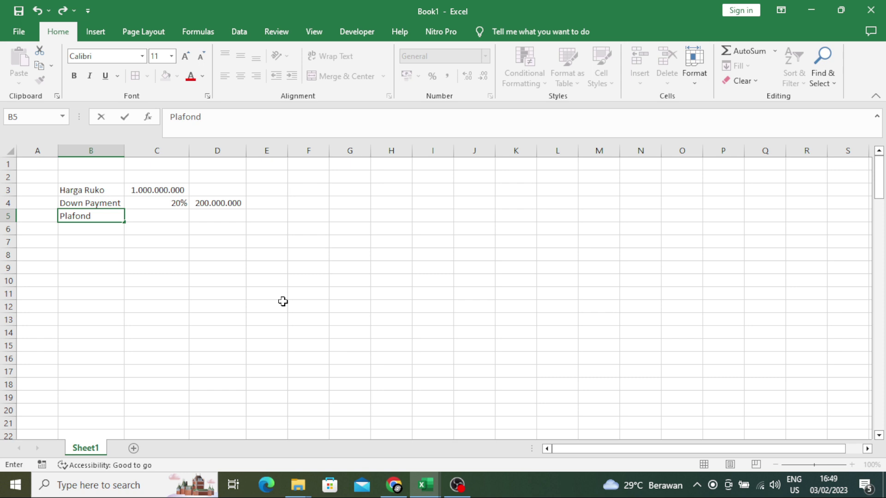
key(Tab)
text(=)
key(Up)
key(Up)
text(-)
key(Up)
key(Right)
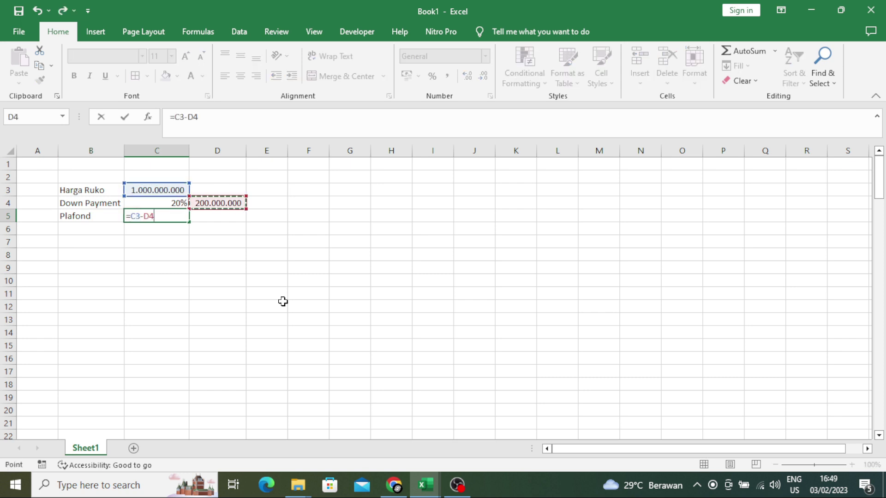
key(Return)
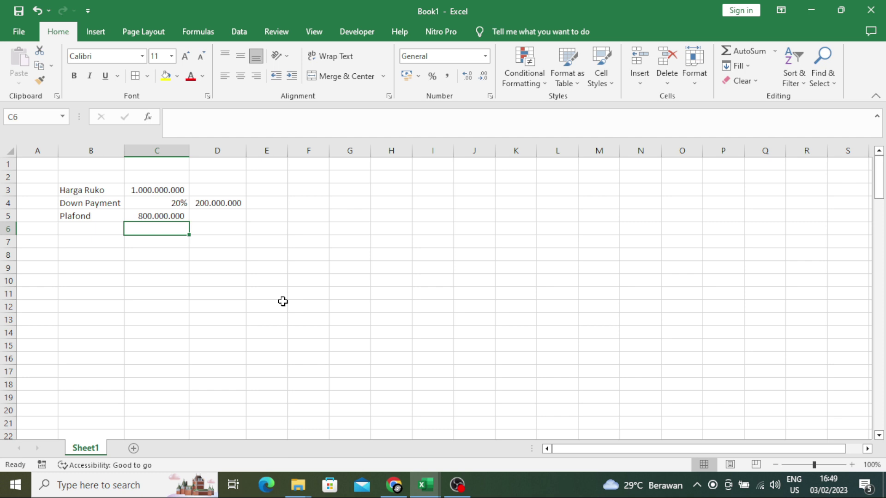
key(Left)
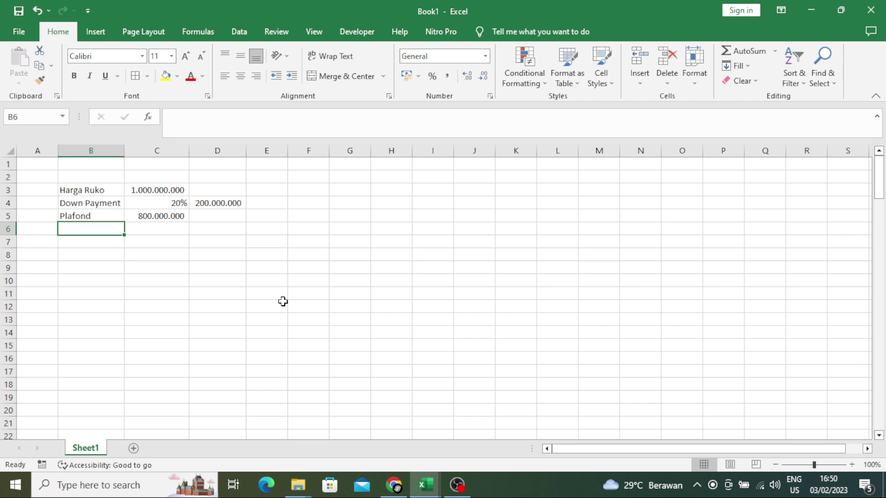
Add the Bunga row at 14% and the Tenor row of 10 years in B6:C7
text(Bunga)
key(Tab)
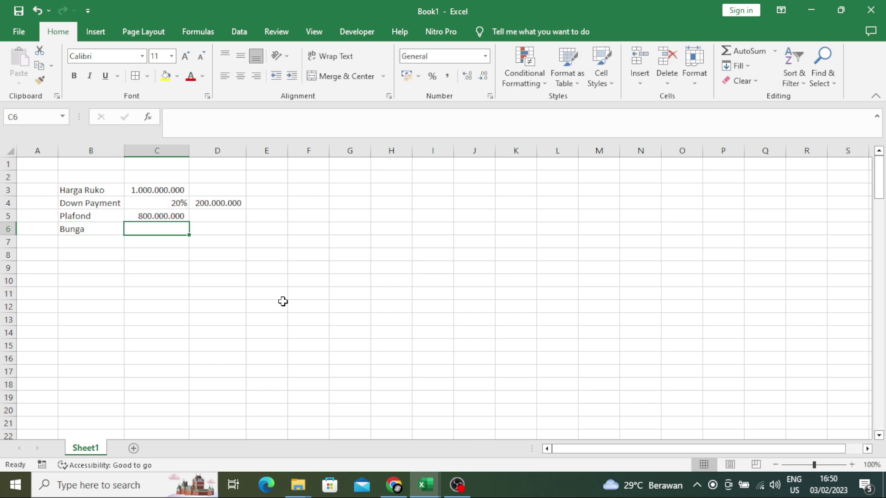
text(14%)
key(Tab)
key(shift+Tab)
key(Return)
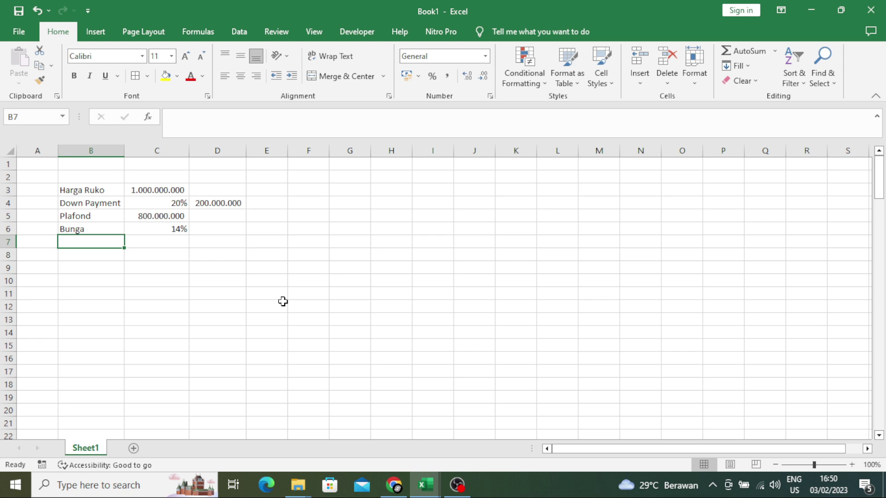
text(Tenor)
key(Tab)
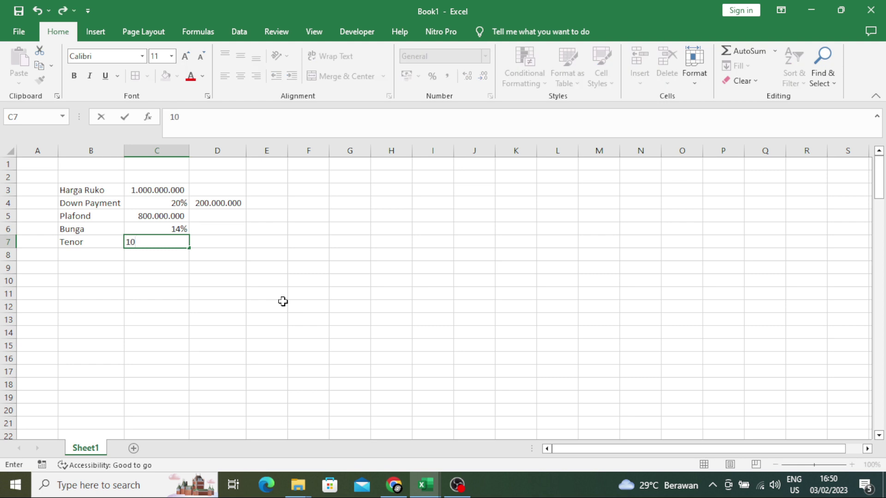
key(Tab)
Compute 120 months in D7 with =C7*12 and label it Bulan in E7
text(=)
key(Left)
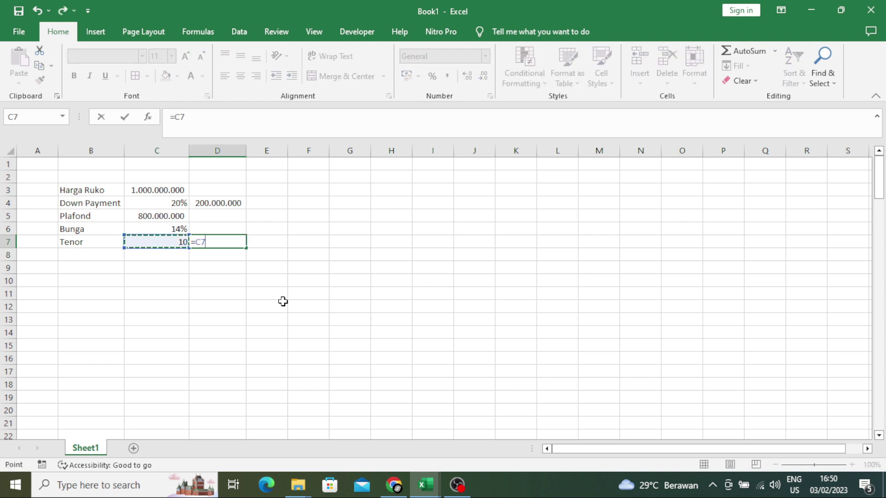
text(*12)
key(Return)
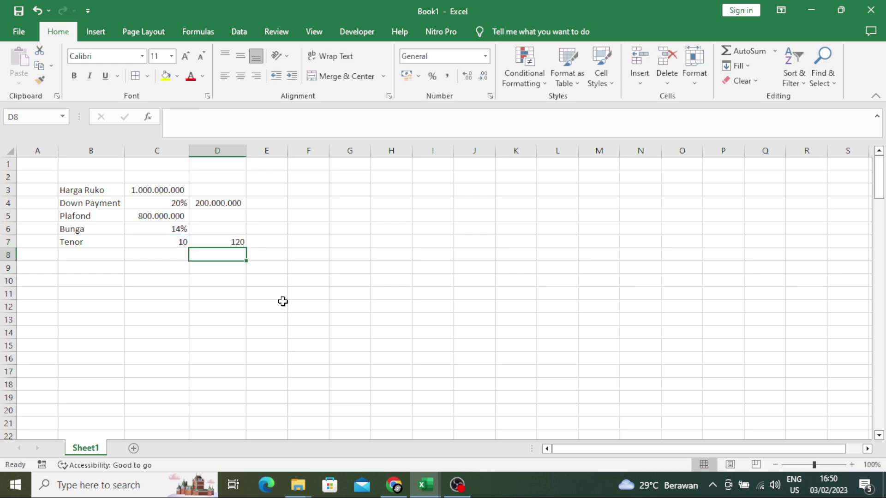
key(Up)
key(Right)
text(Bulan)
key(Return)
key(Left)
key(Left)
key(Left)
key(Left)
key(Right)
key(Right)
key(Down)
key(Left)
key(Up)
key(Right)
key(Right)
key(Right)
key(Right)
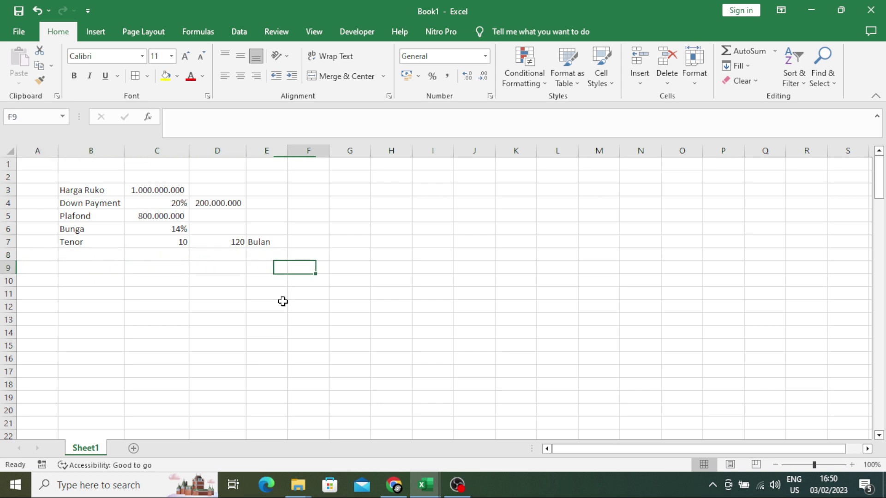
key(Right)
key(Right)
key(Up)
key(Up)
key(Up)
key(Up)
key(Up)
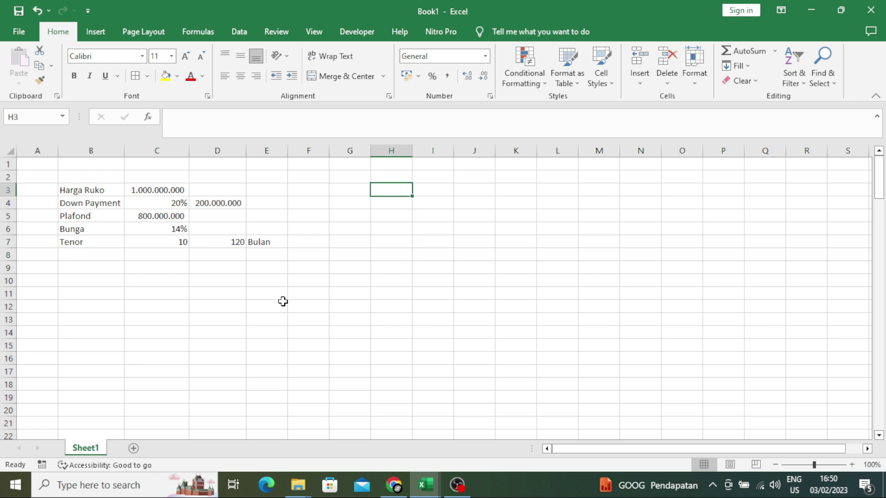
Enter the headers Bulan, O/S, Pokok, Bunga and Angsuran across G3:K3
key(Left)
text(Bulan)
key(Tab)
text(O/S)
key(Tab)
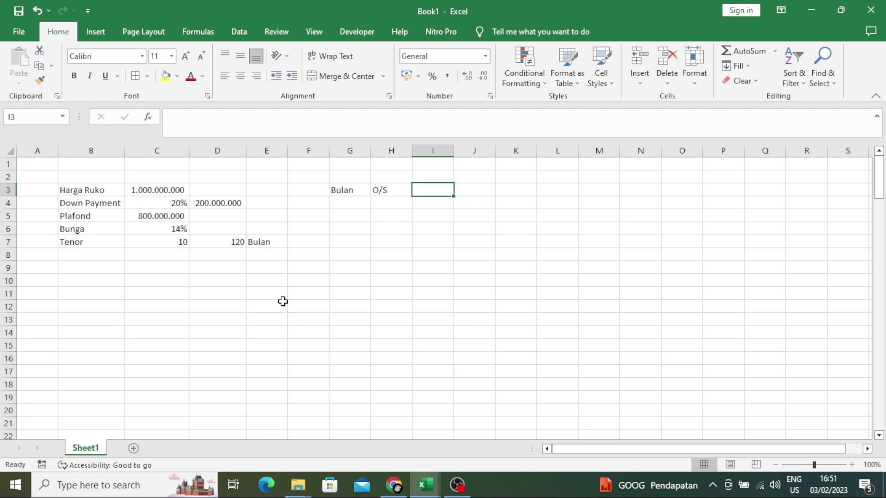
text(Pokok)
key(Tab)
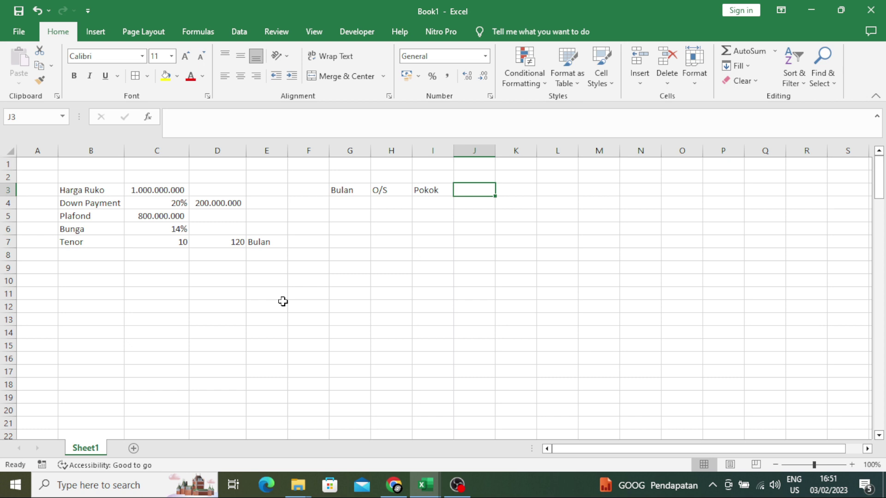
text(Bunga)
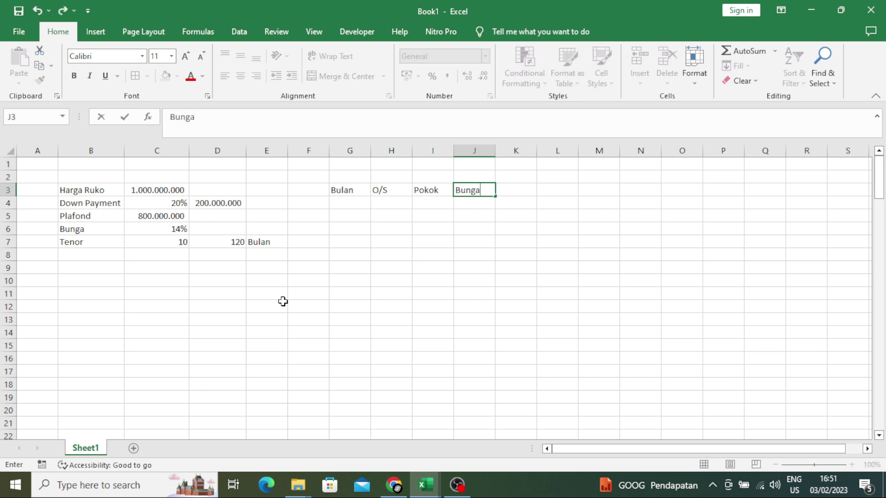
key(Tab)
text(Angsuran)
key(Return)
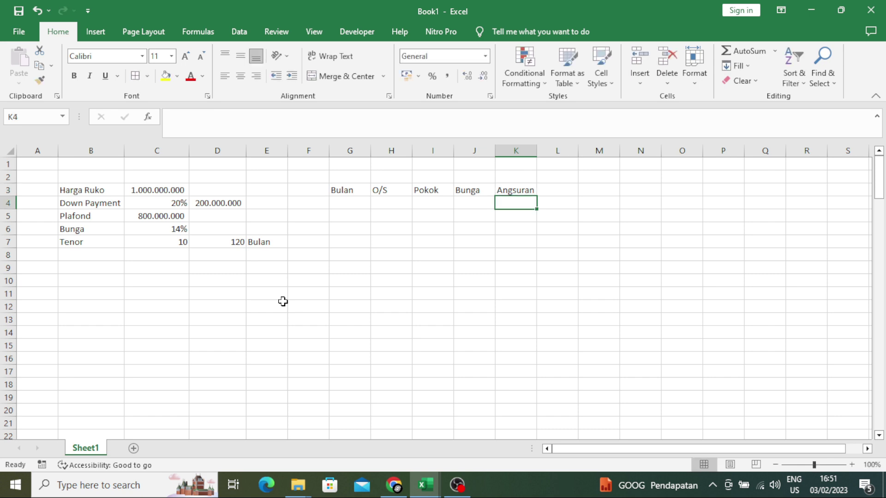
click(283, 301)
click(381, 267)
click(326, 207)
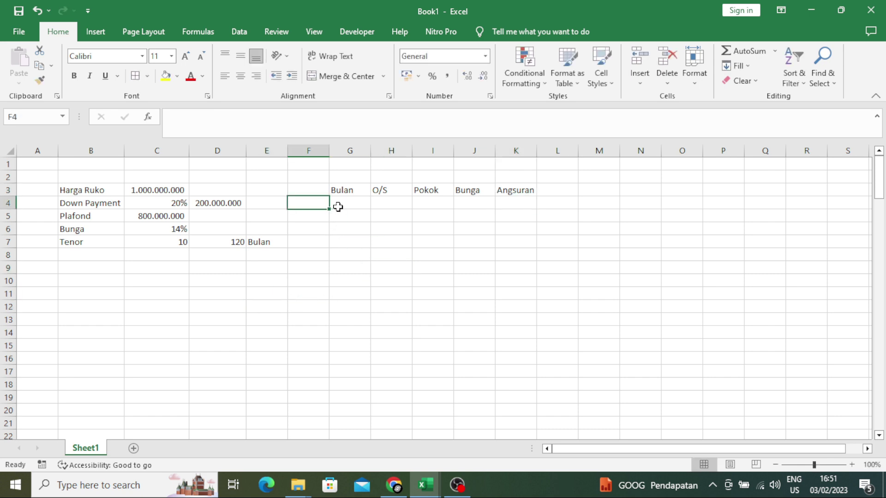
click(338, 207)
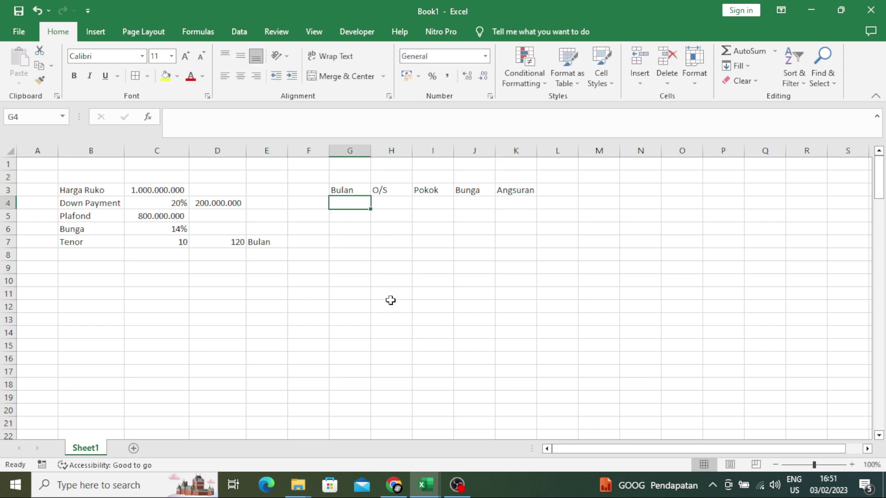
Enter 0, 1, 2 in G4:G6 and fill the series down to month 120 in G124
text(0)
key(Return)
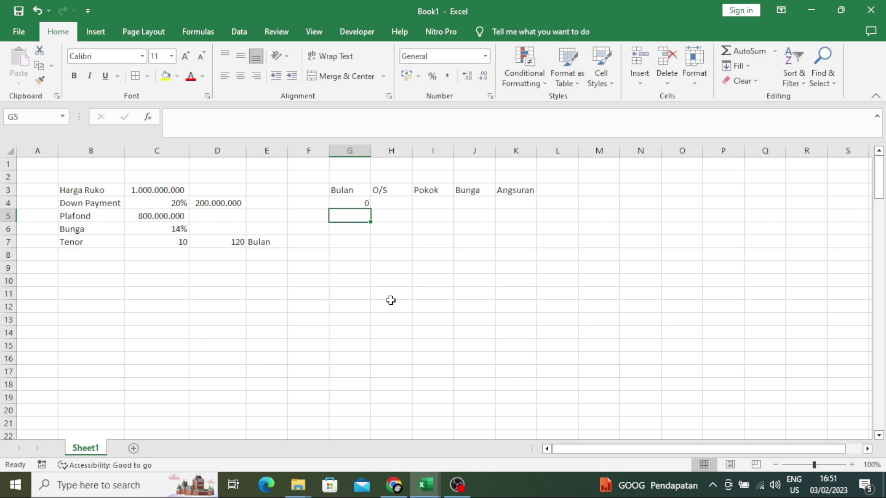
text(1)
key(Return)
text(2)
key(Return)
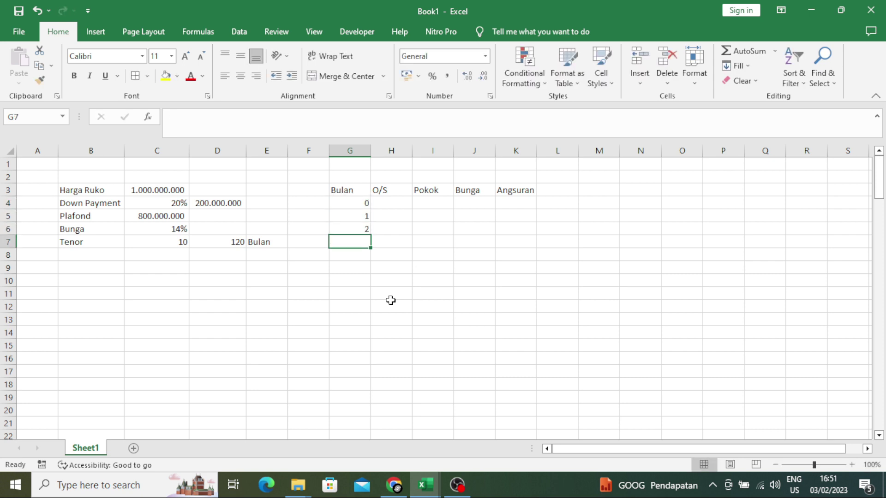
click(397, 299)
drag(358, 203, 365, 230)
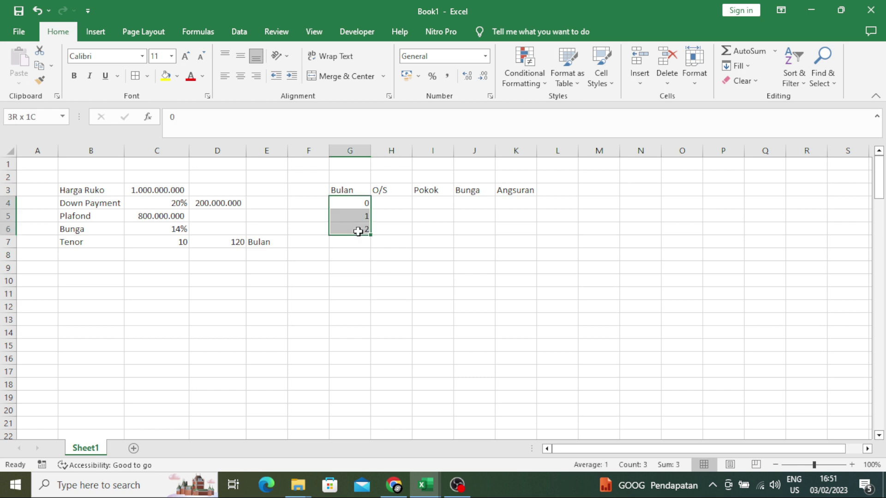
mouse_move(372, 236)
mouse_down()
mouse_move(386, 473)
mouse_move(365, 438)
mouse_move(357, 450)
mouse_move(355, 398)
mouse_up()
scroll(629, 281, up, 20)
scroll(630, 282, up, 13)
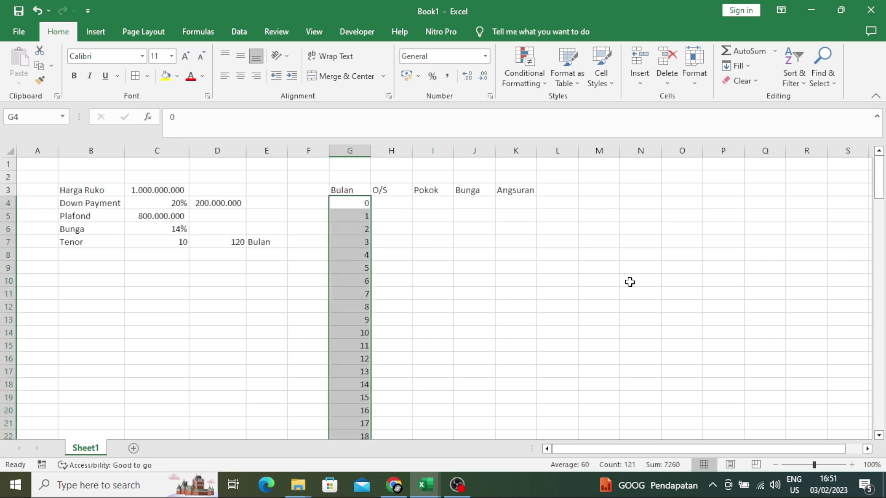
key(Right)
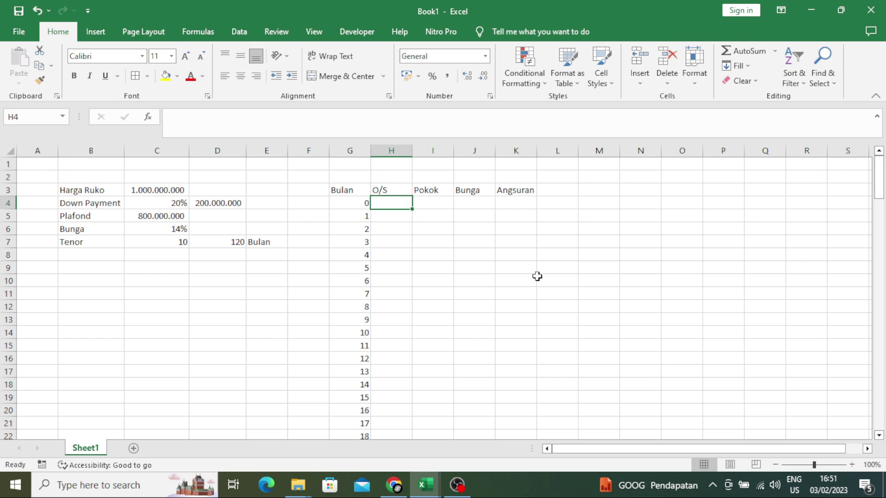
Set H4 to =+C5 so the opening O/S shows the 800.000.000 Plafond
text(=)
key(Left)
key(Left)
key(Left)
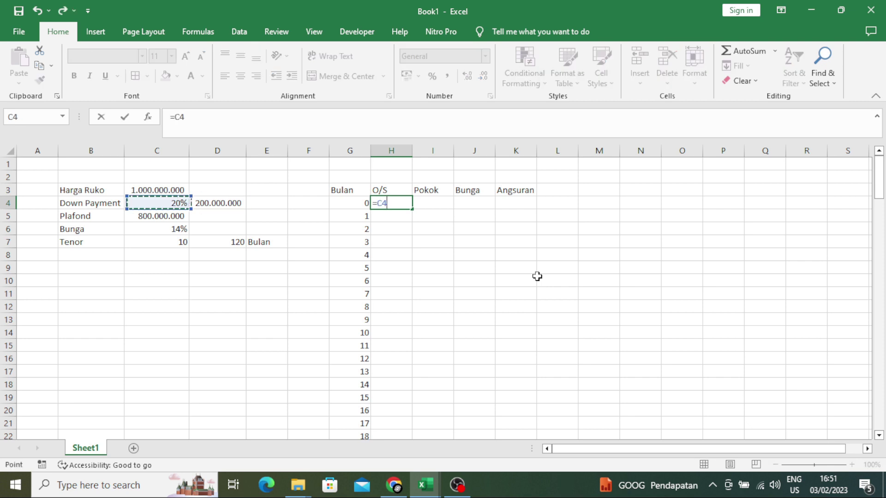
key(Down)
key(Return)
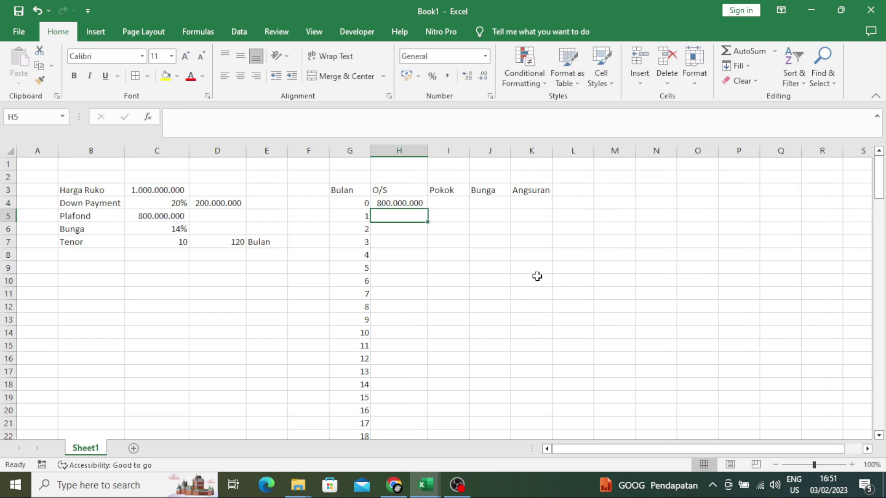
click(409, 193)
key(Down)
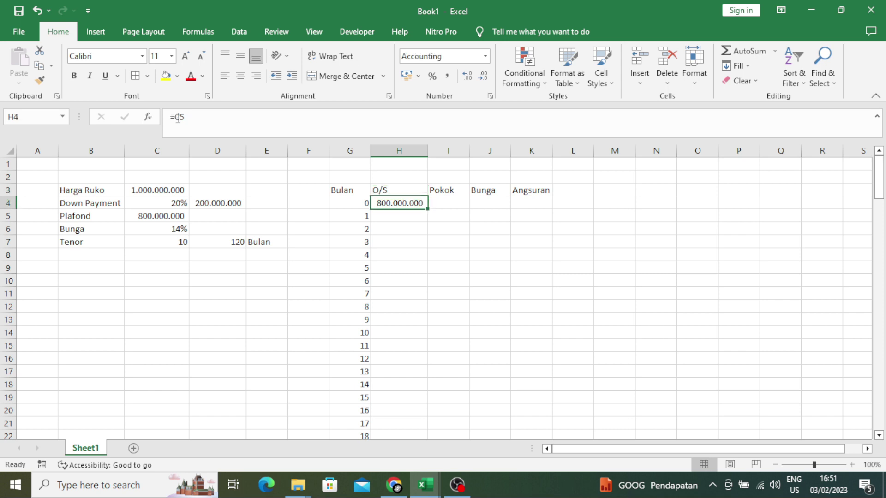
click(176, 118)
text(+)
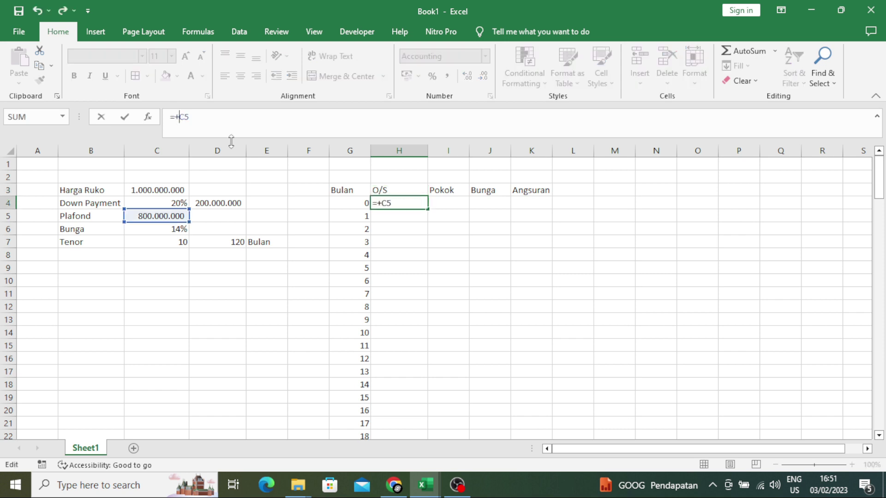
key(Tab)
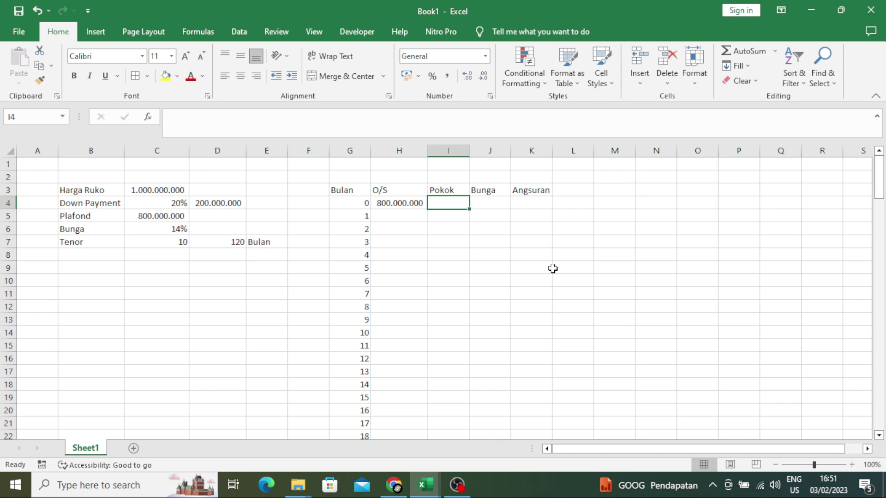
Enter =H4*$C$6/12 in J4 for the 9.333.333 first-month interest
key(Tab)
text(=)
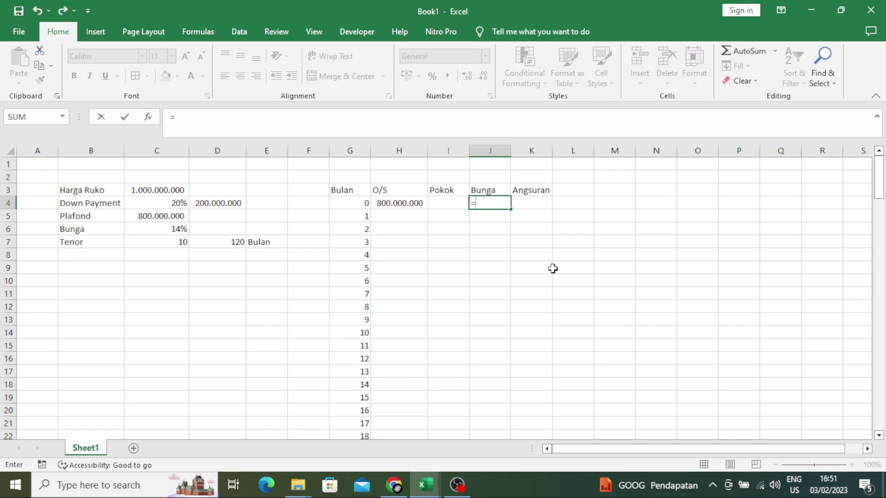
key(Left)
key(Left)
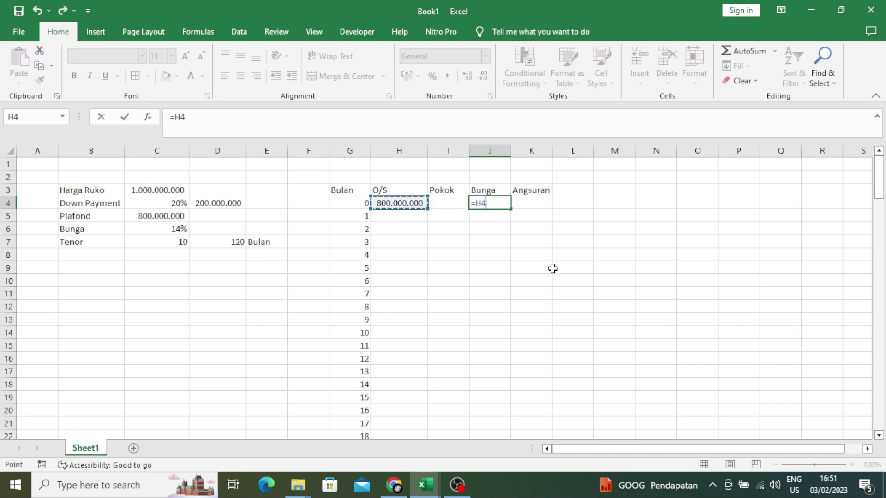
text(*)
key(Left)
key(Left)
key(Left)
key(Left)
key(Left)
key(Left)
key(Left)
key(Down)
key(Down)
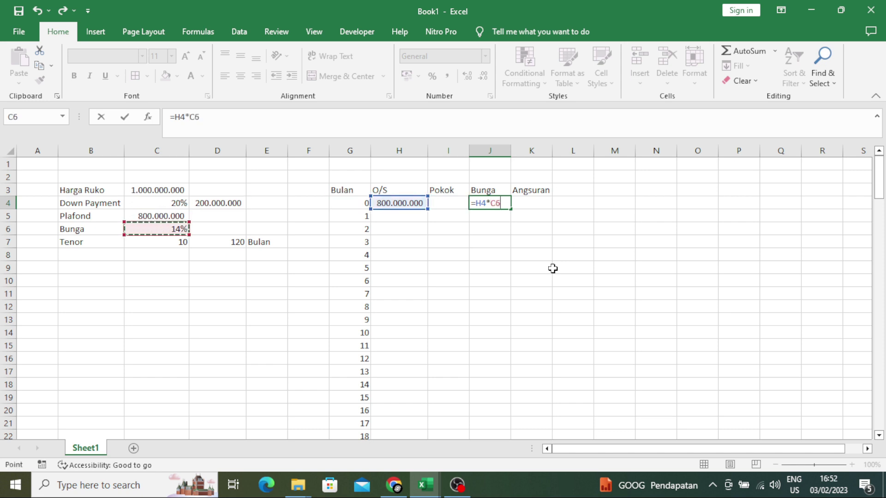
text(/12)
click(195, 118)
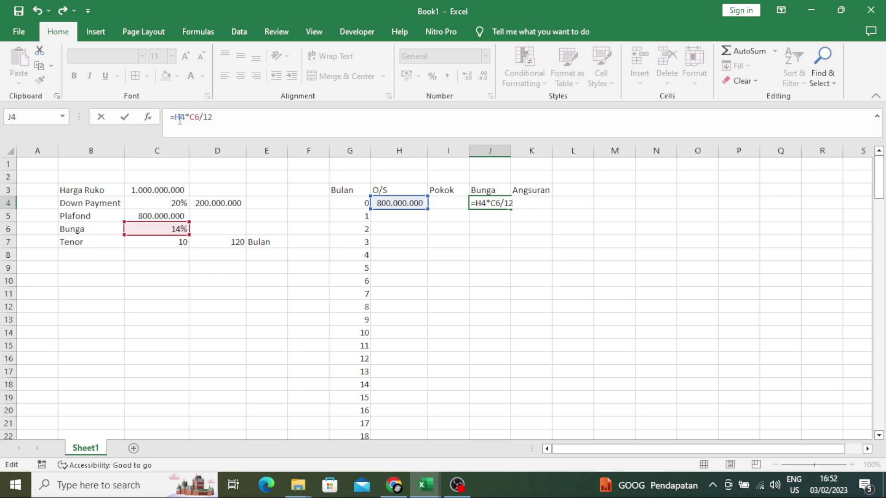
text($C$)
key(Return)
Move the first interest value from J4 down to the month 1 row
click(573, 283)
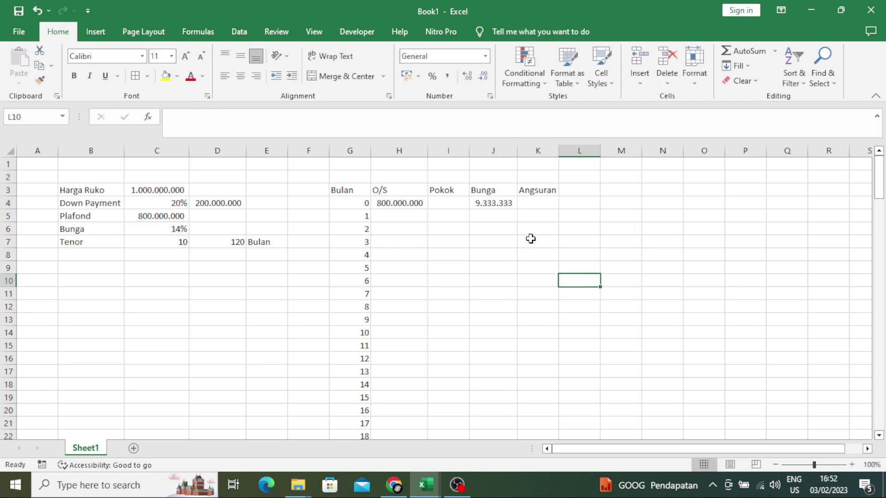
click(532, 203)
click(506, 203)
click(533, 203)
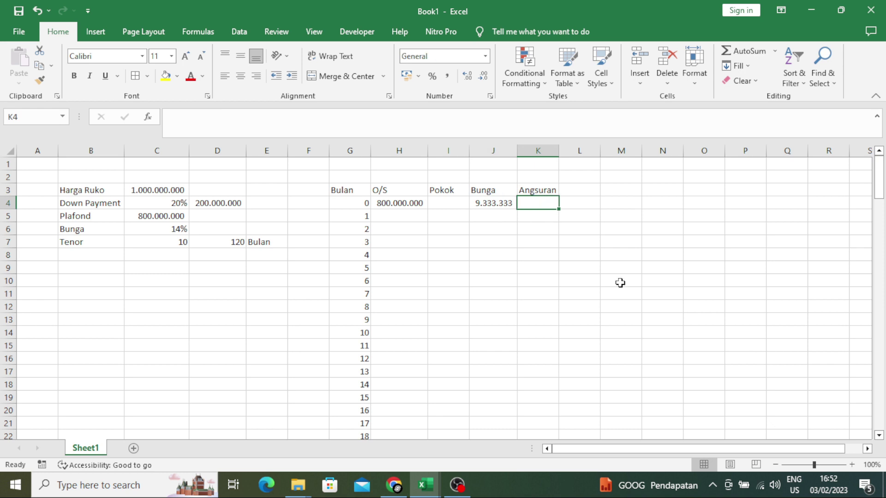
click(602, 290)
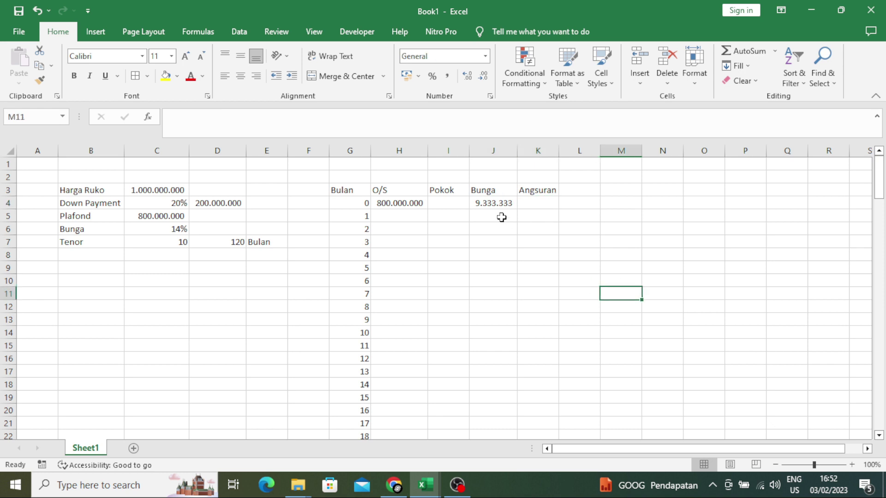
click(502, 203)
drag(503, 197, 503, 215)
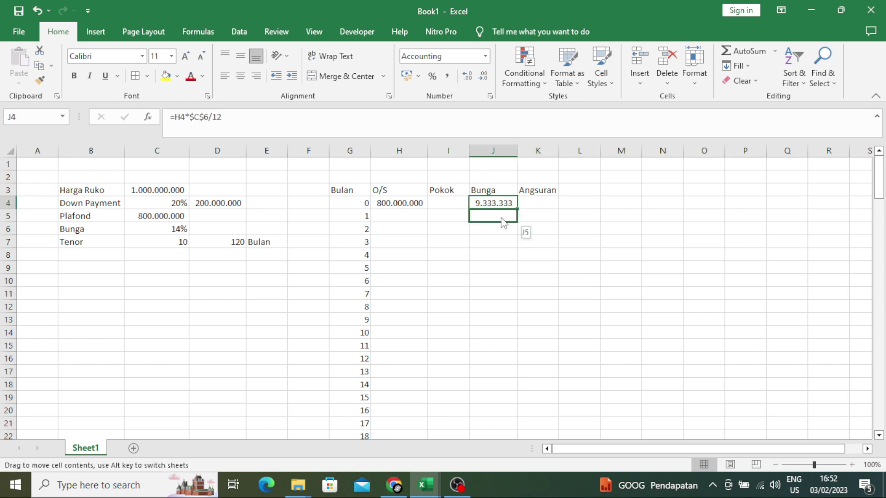
Enter =PMT(C6/12;D7;C5) in K5 for the monthly installment on the Plafond
click(544, 225)
key(Up)
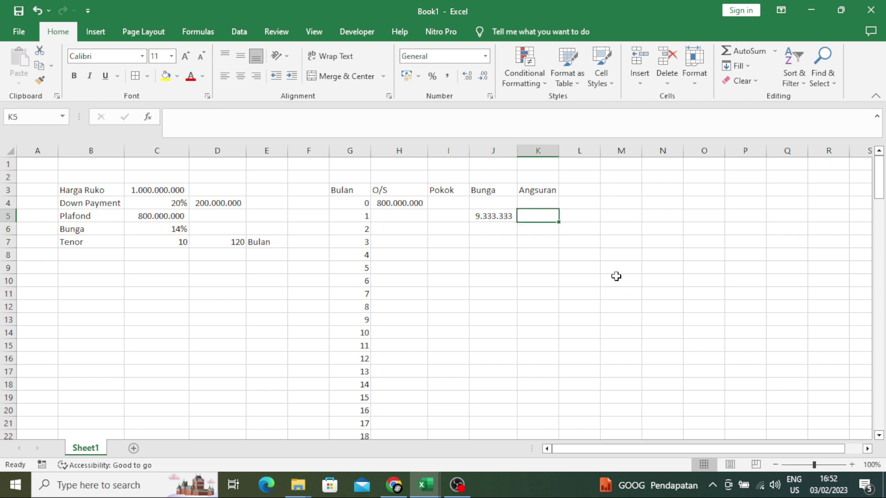
text(=p)
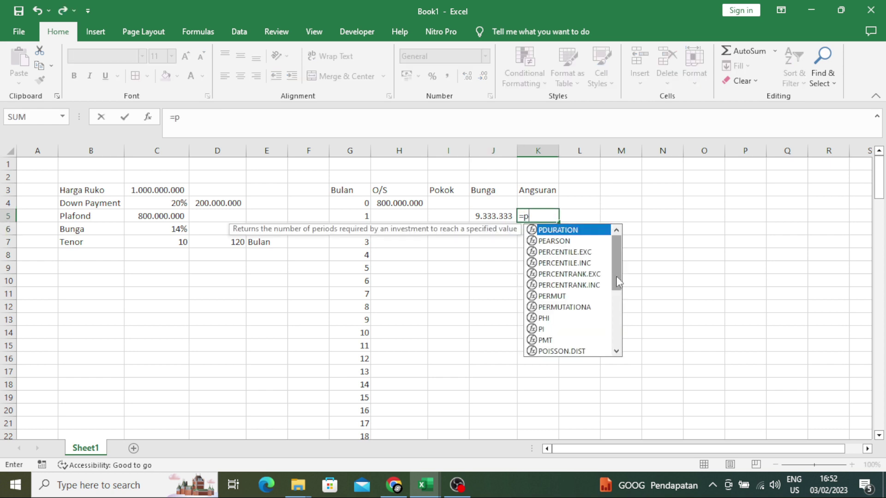
text(mt()
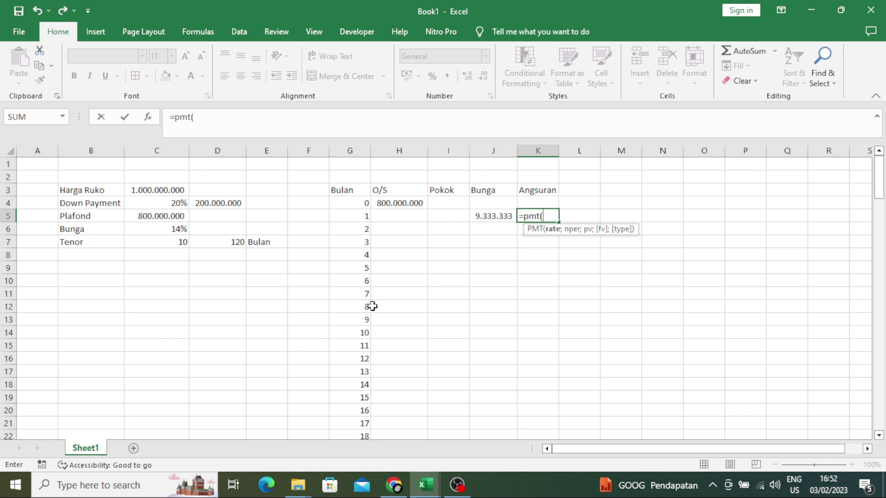
click(180, 229)
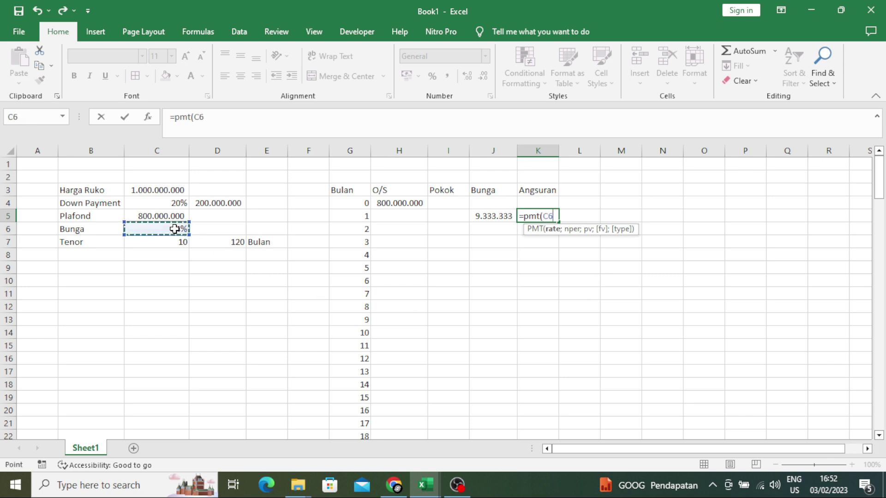
text(/12)
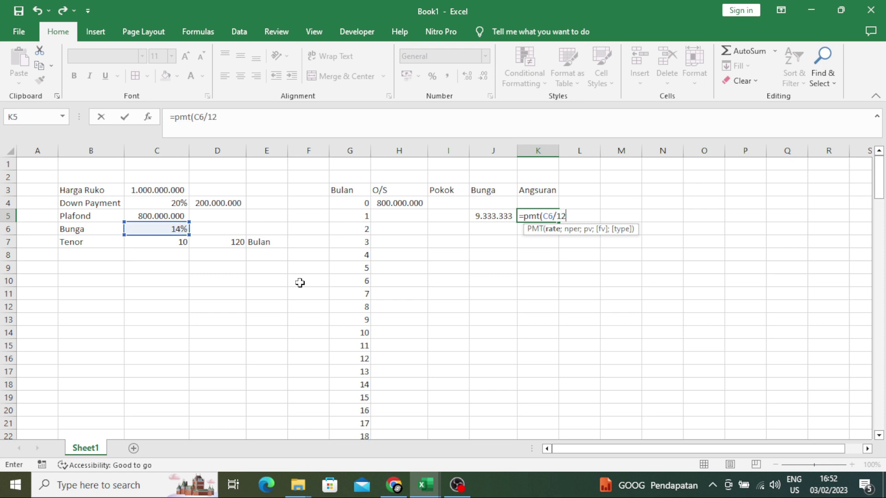
text(;)
click(210, 238)
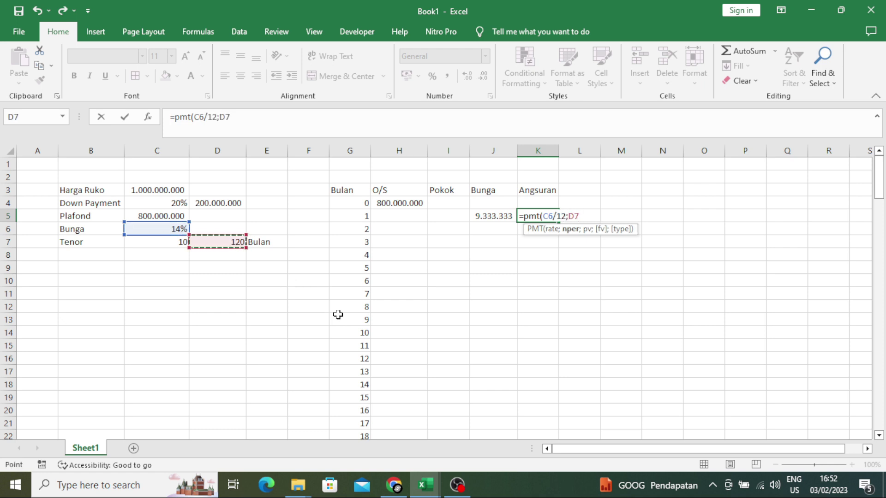
text(;)
click(154, 216)
key(Return)
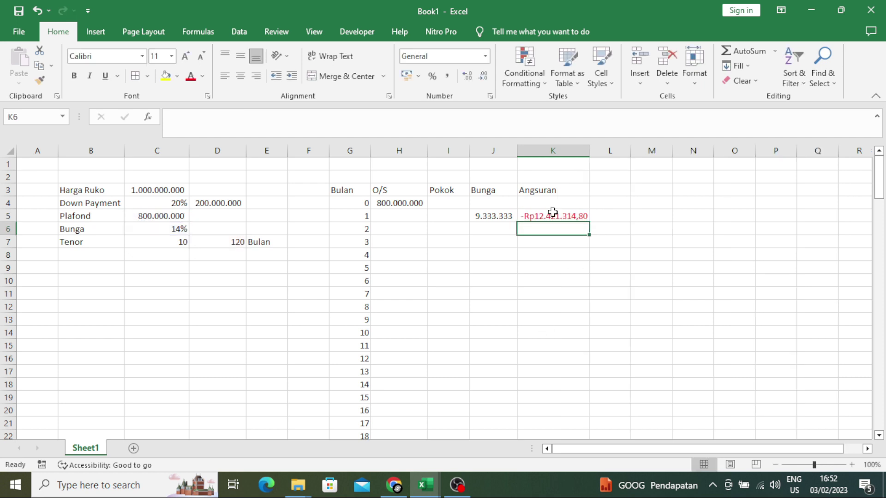
Negate the formula to =-PMT(...) and format K5 as Accounting, showing a positive 12.421.315
click(552, 212)
click(446, 77)
click(587, 261)
click(544, 216)
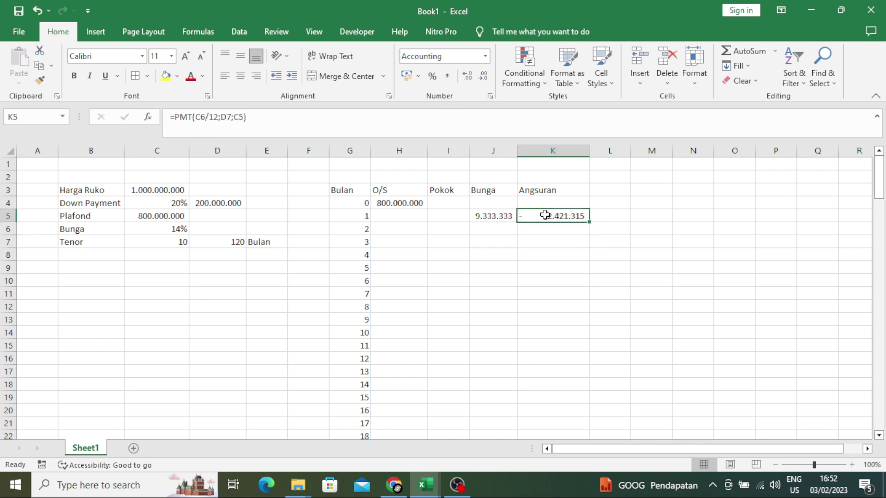
click(174, 118)
text(-)
key(Return)
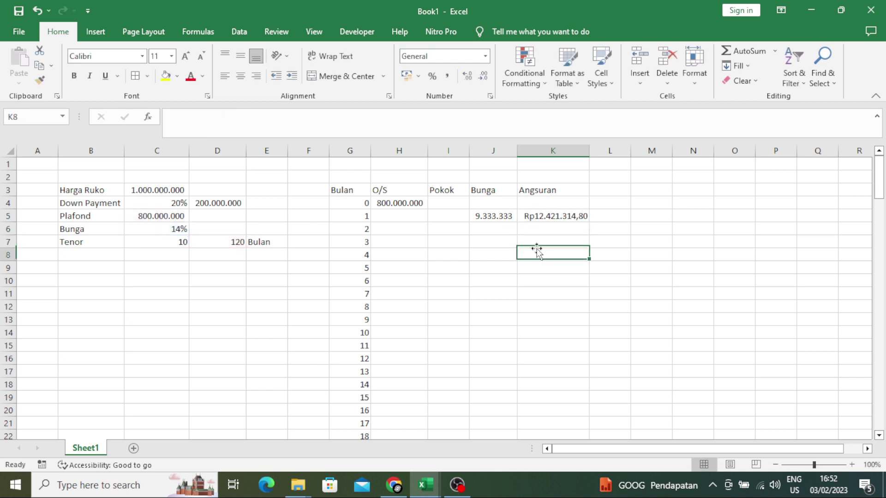
click(535, 219)
click(446, 76)
click(615, 253)
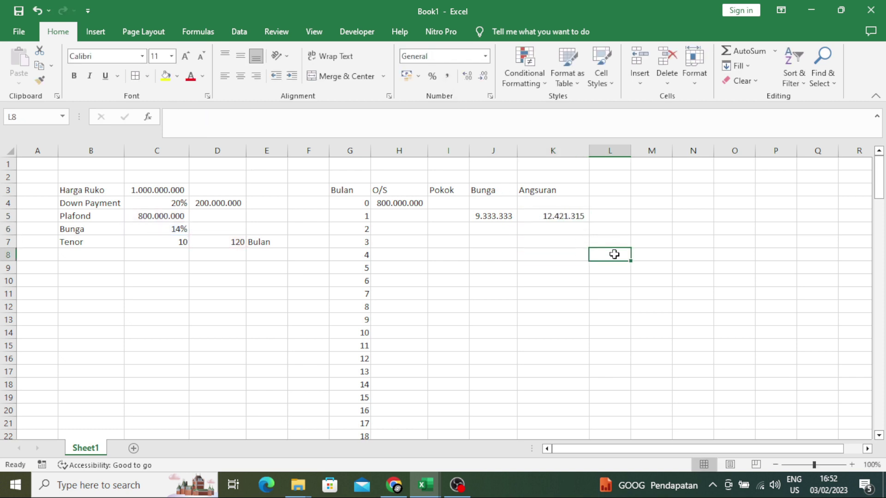
click(563, 216)
Enter =K5-J5 in I5 for month 1's Pokok of 3.087.981
key(Left)
key(Left)
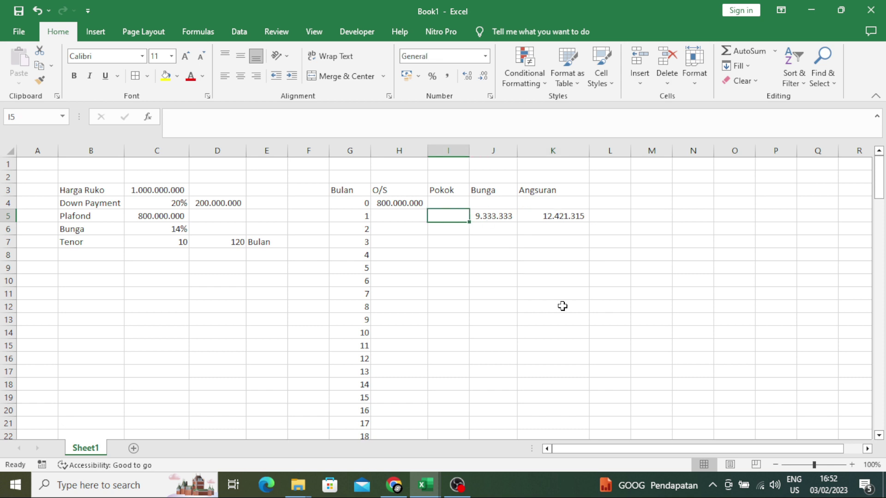
text(=)
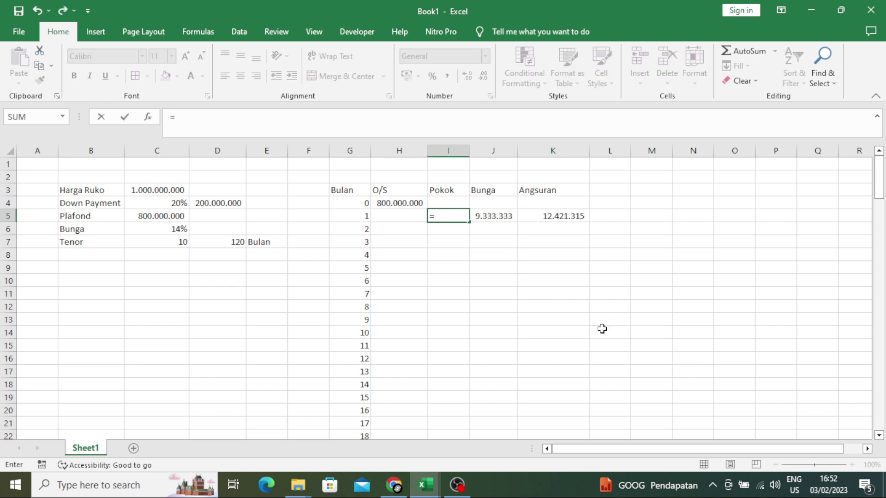
key(Right)
key(Right)
text(-)
key(Left)
key(Right)
key(Right)
key(Return)
click(602, 329)
click(450, 216)
Enter =H4-I5 in H5 for a remaining O/S balance of 796.912.019
click(406, 216)
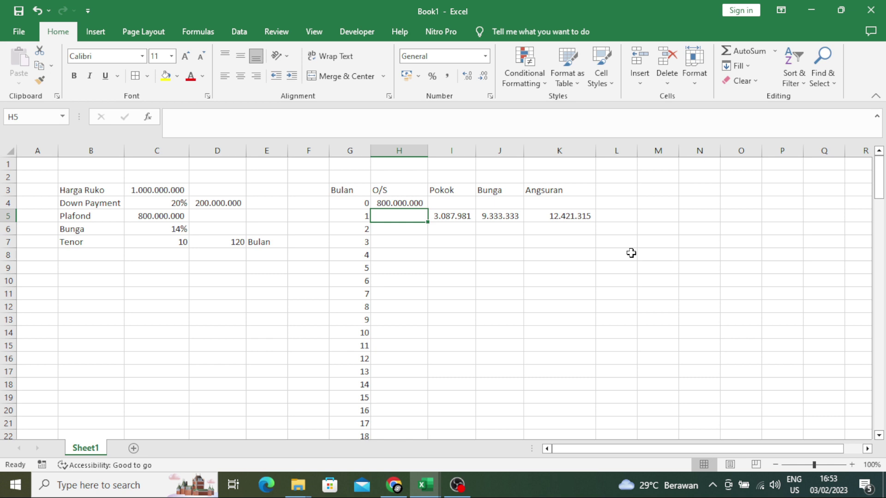
text(=)
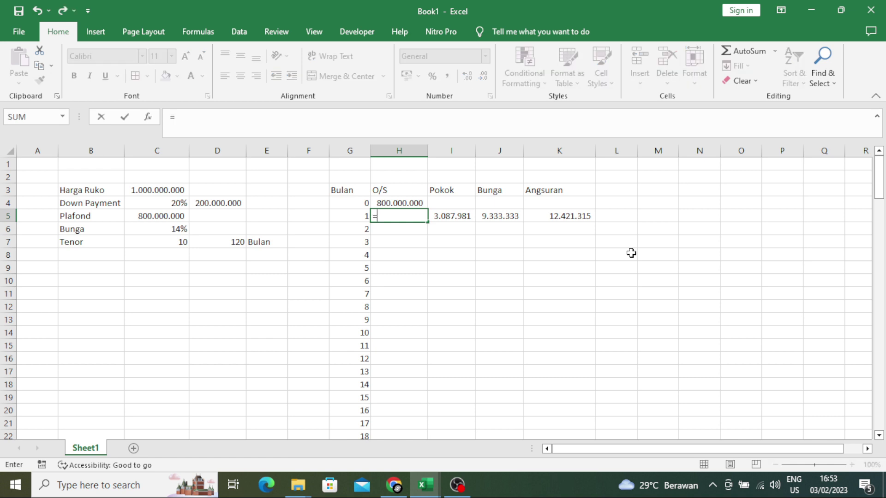
key(Up)
text(-)
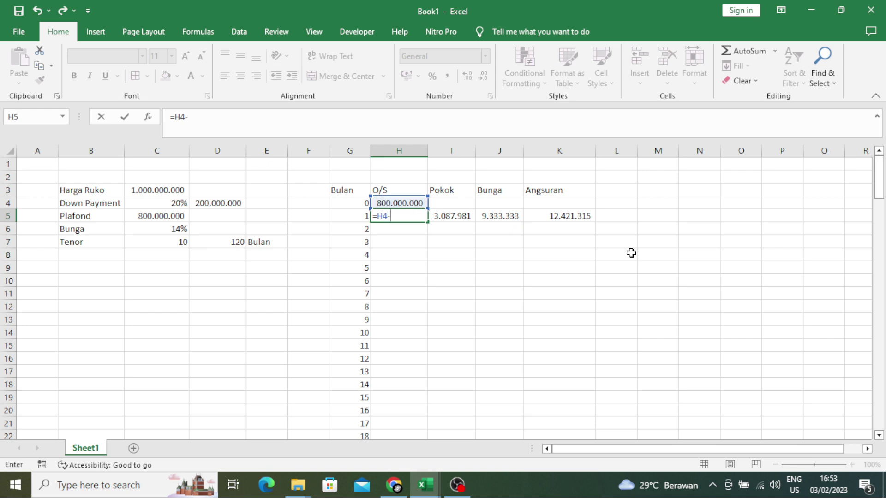
key(Right)
key(Return)
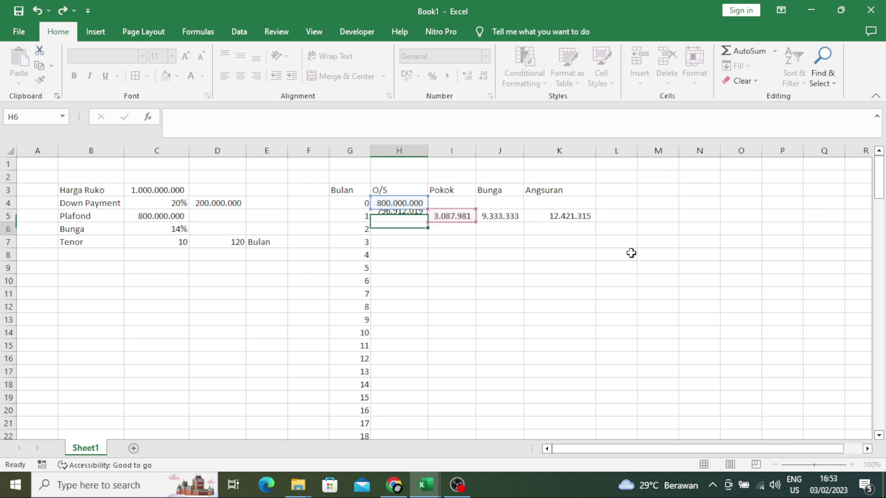
click(631, 254)
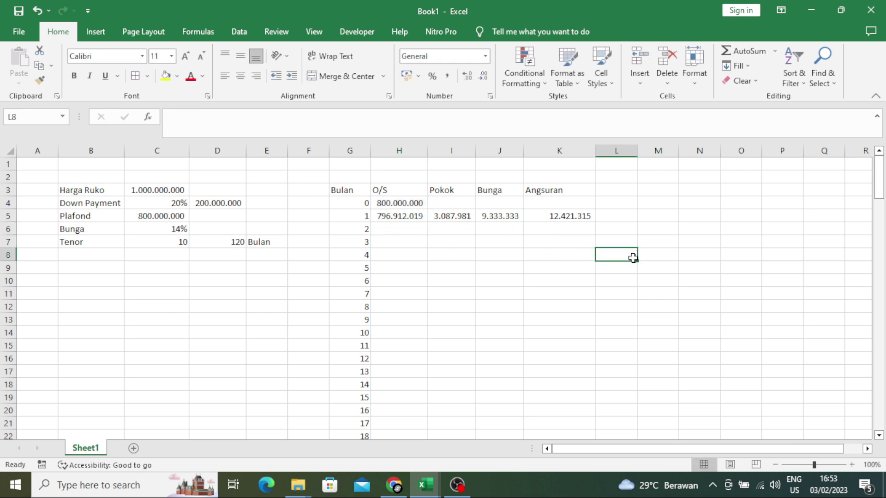
AutoFit column K to its installment values
double_click(596, 151)
click(613, 239)
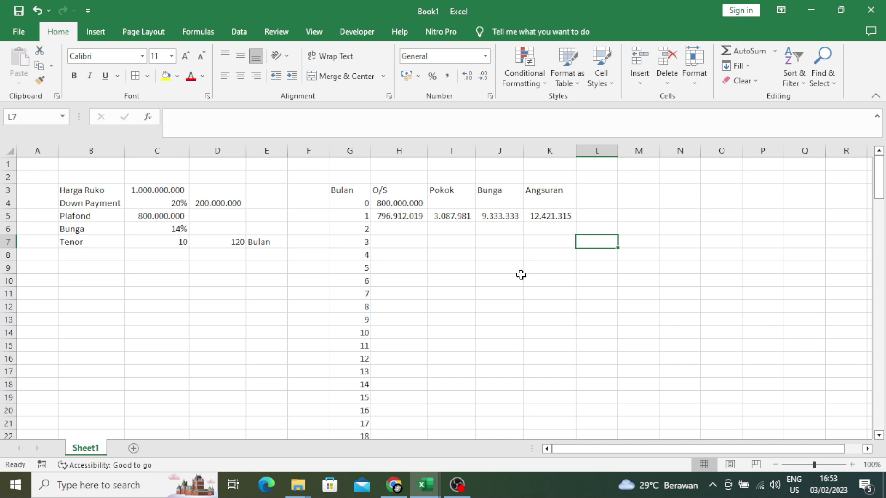
click(538, 219)
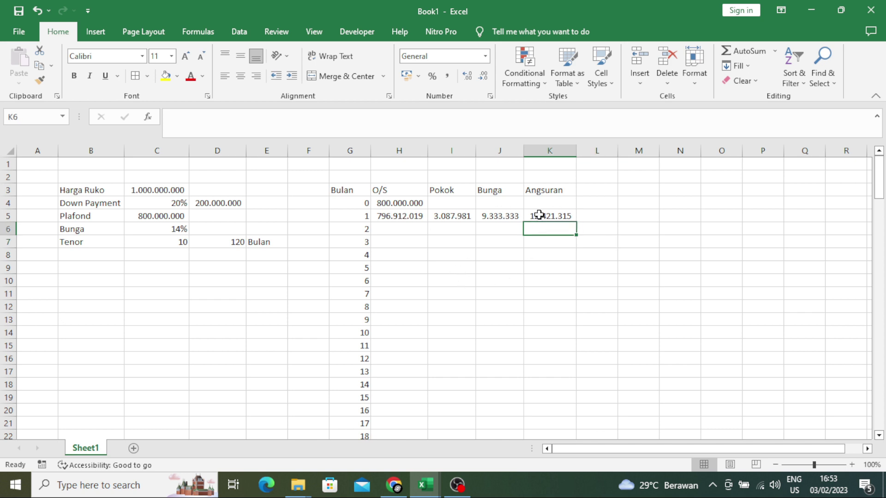
click(638, 238)
click(548, 218)
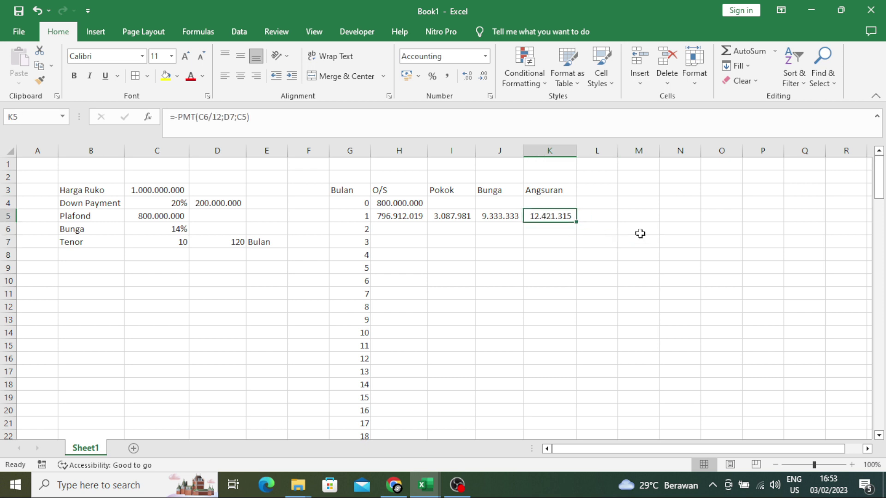
click(472, 215)
click(612, 243)
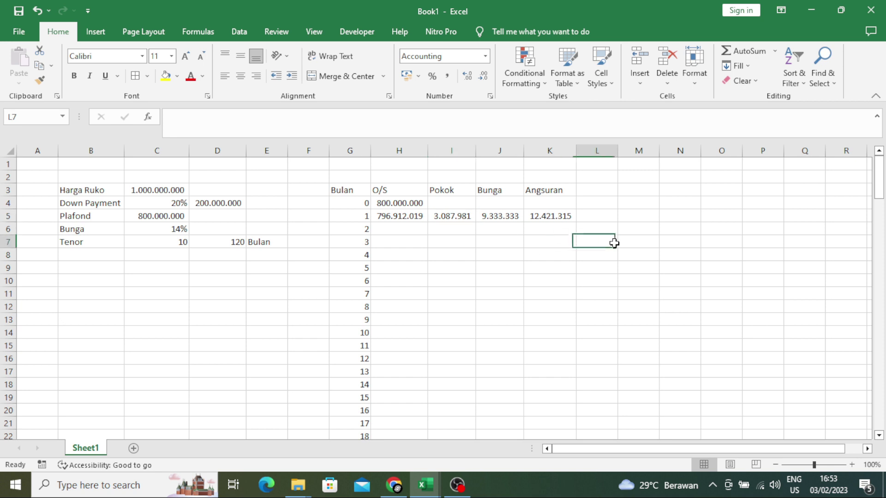
click(492, 219)
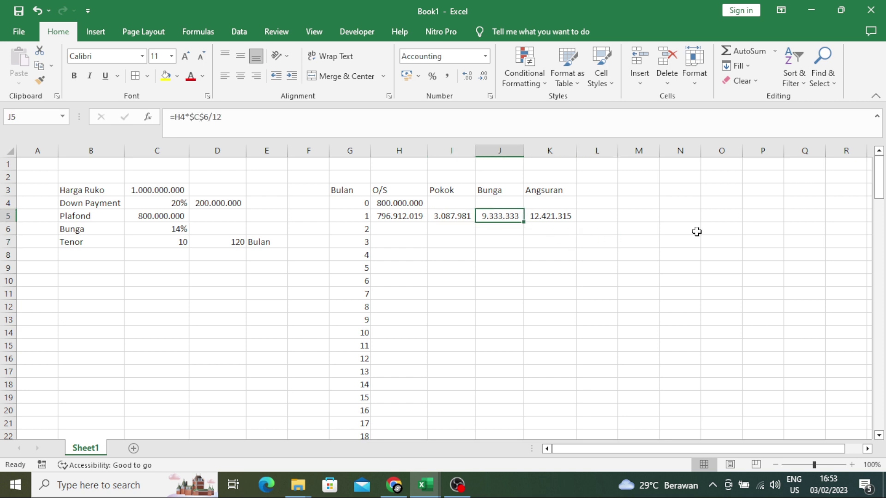
click(452, 219)
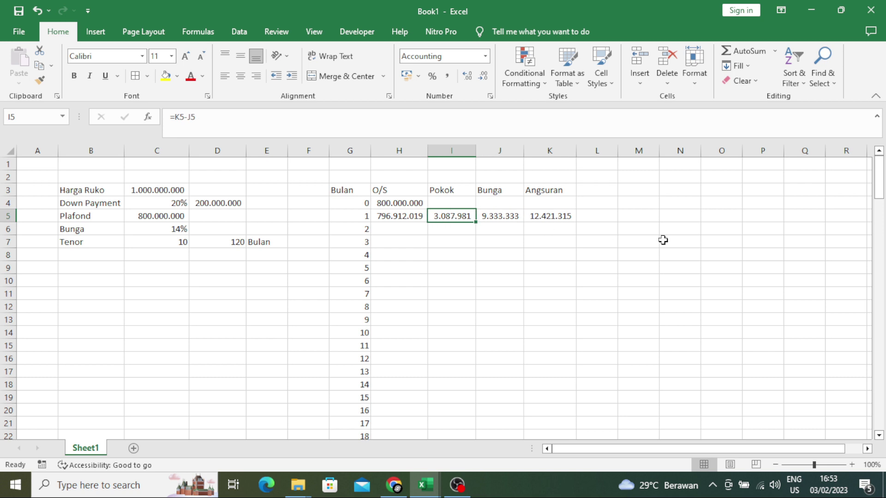
click(659, 240)
click(410, 215)
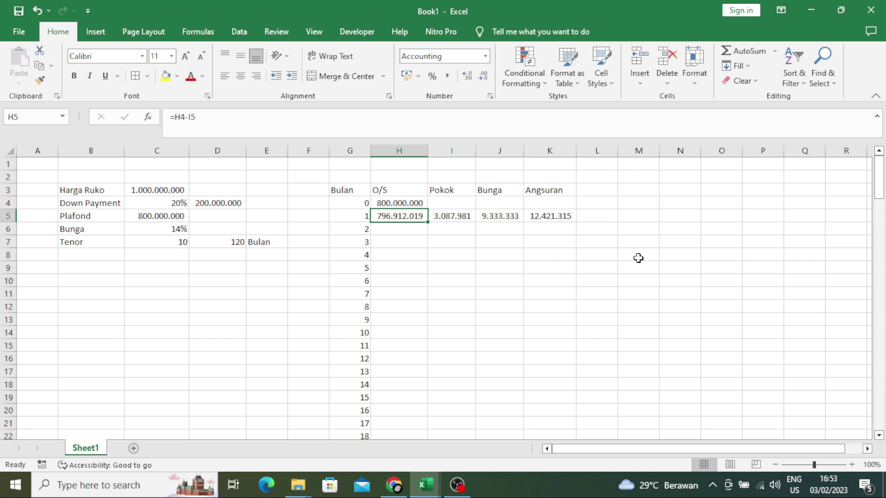
click(638, 258)
Fill the month 1 formulas in H5:K5 down the 120-month table
drag(396, 216, 549, 217)
click(634, 263)
mouse_move(411, 217)
mouse_down()
mouse_move(549, 216)
mouse_move(577, 460)
mouse_up()
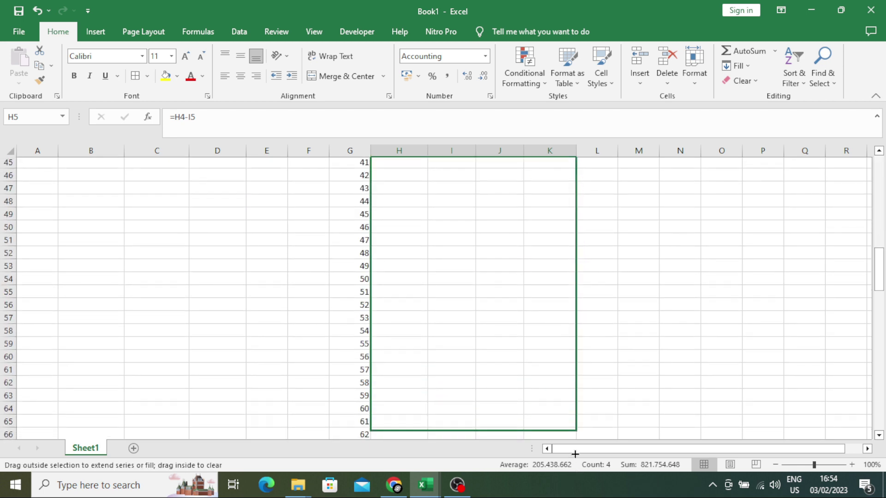
drag(577, 459, 567, 406)
click(673, 319)
scroll(677, 304, up, 7)
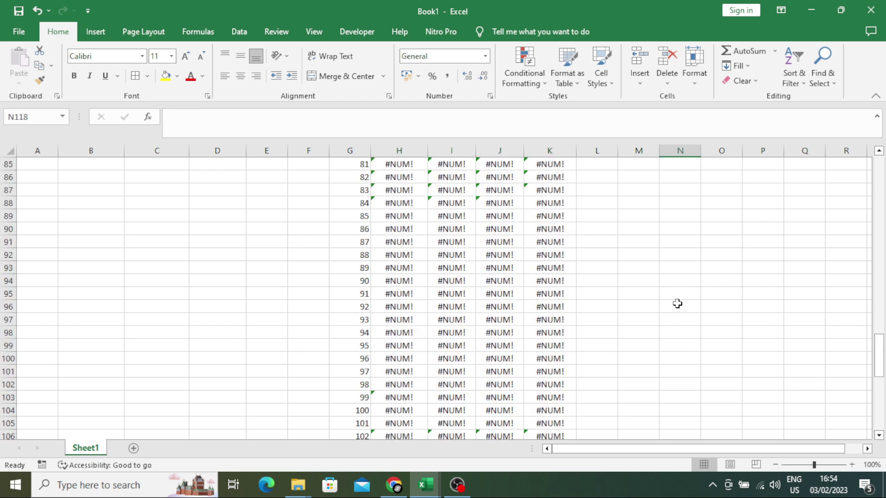
scroll(677, 303, up, 20)
Set month 2's Angsuran in K6 to =+K5
click(555, 229)
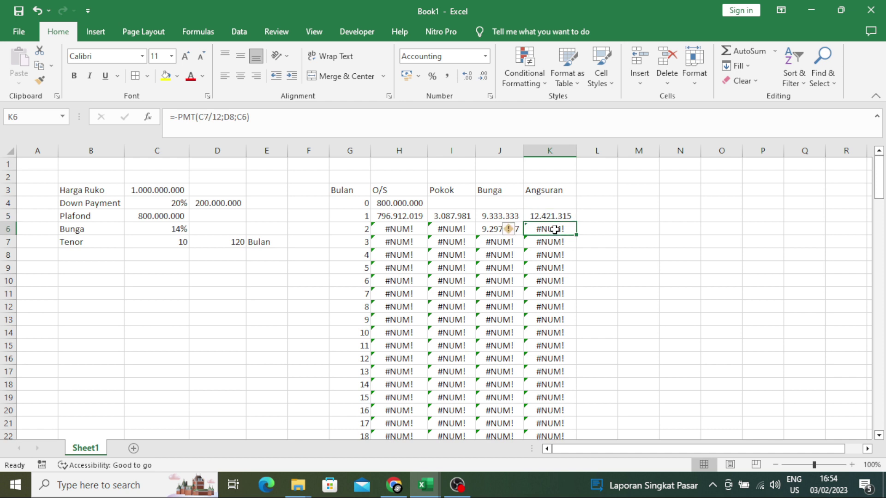
text(=)
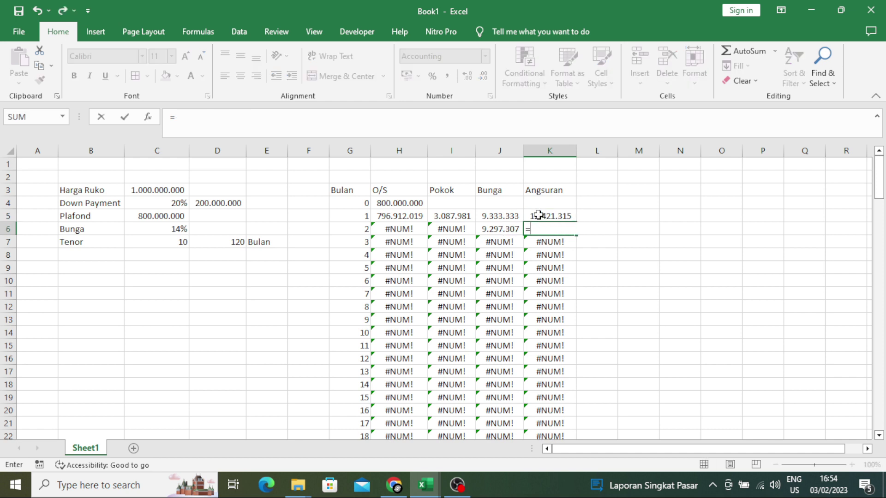
text(+)
click(552, 217)
key(Return)
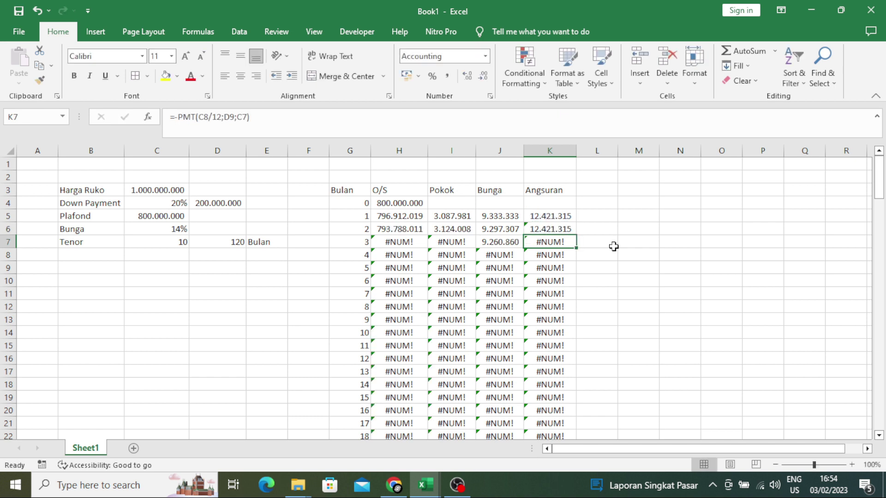
click(614, 246)
Select month 2's formulas from O/S to Angsuran in H6:K6
click(399, 229)
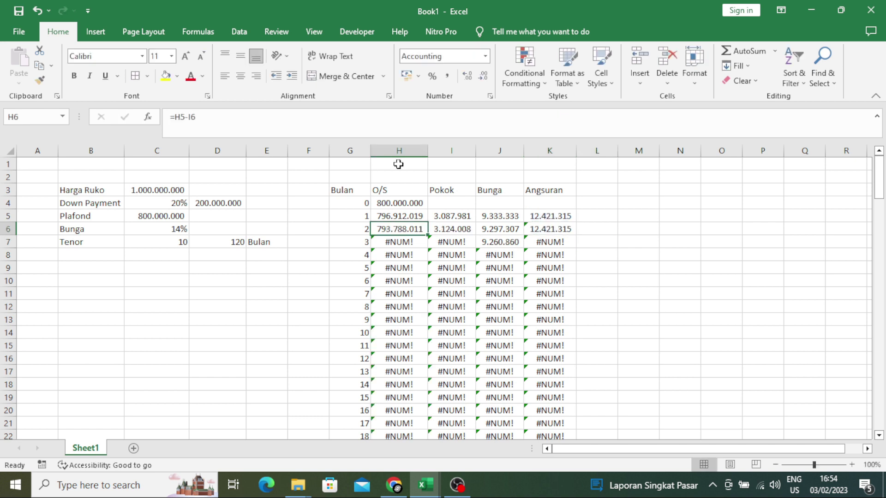
click(375, 116)
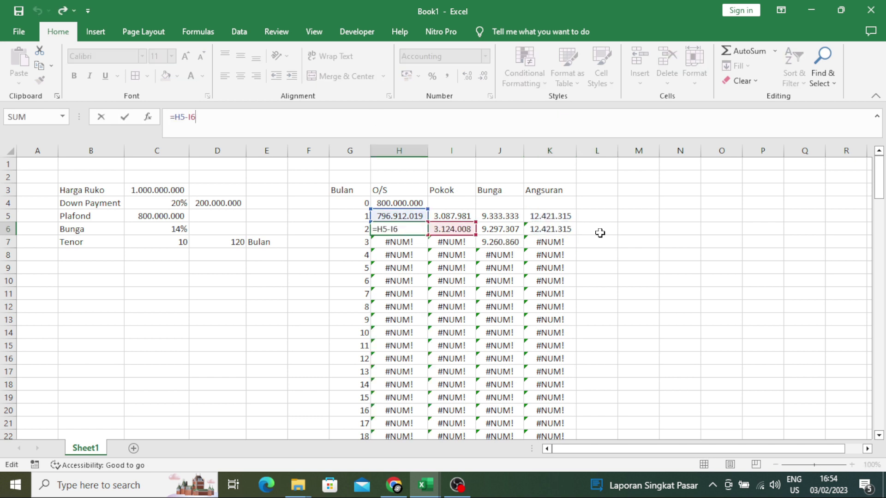
drag(399, 228, 571, 229)
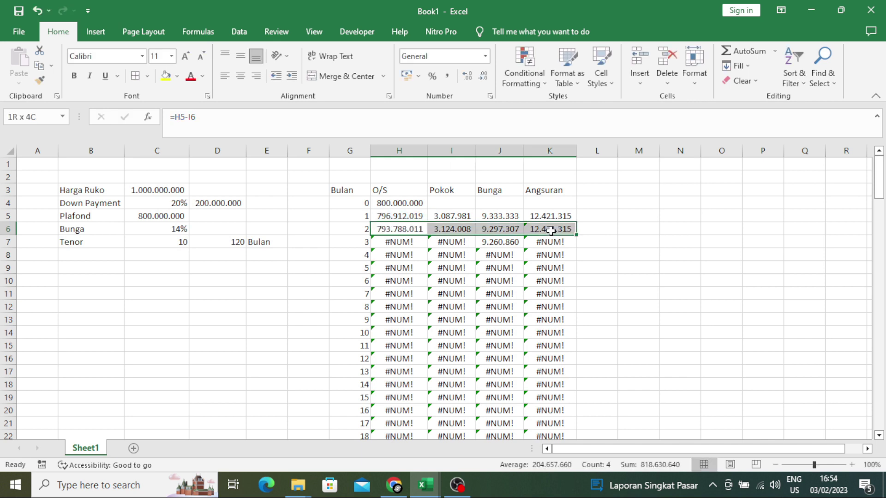
Fill the month 2 formulas down the schedule and AutoFit column I so Pokok amounts show
double_click(575, 234)
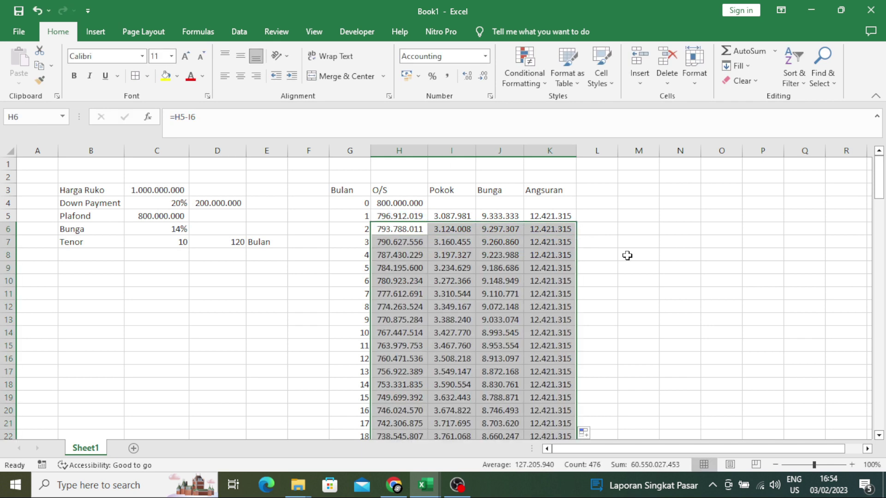
click(627, 255)
scroll(619, 277, down, 2)
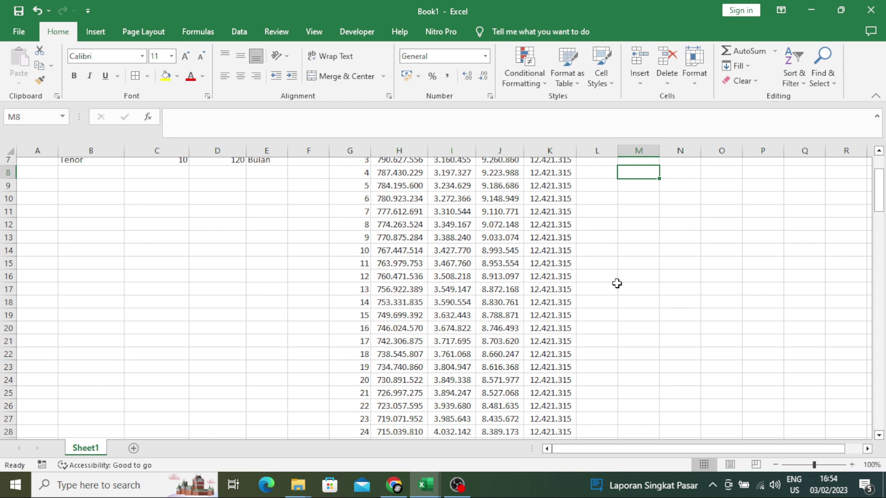
scroll(617, 284, down, 20)
scroll(617, 283, down, 3)
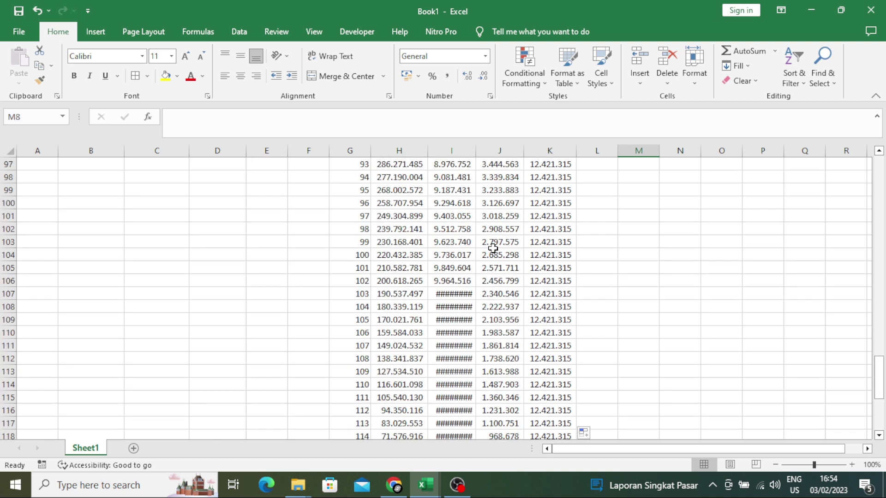
double_click(475, 150)
click(607, 268)
Check the month 120 row ends with O/S 0, then scroll back up
scroll(614, 270, down, 4)
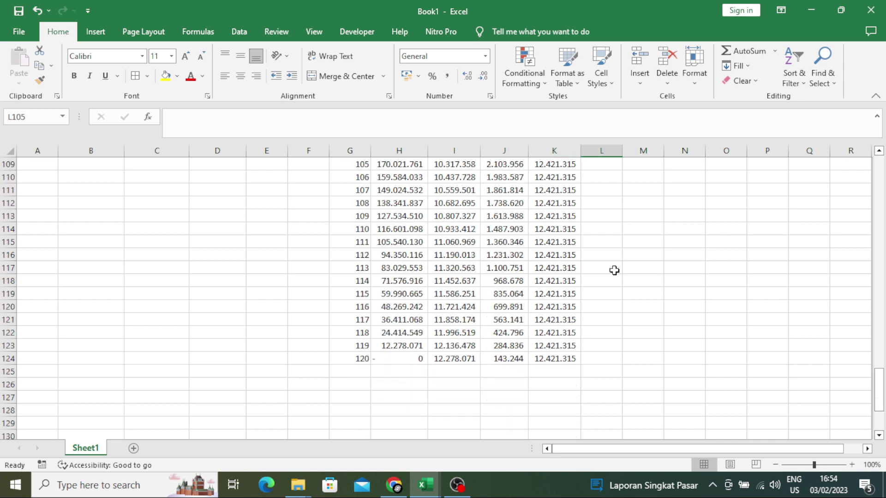
scroll(614, 271, down, 2)
click(399, 281)
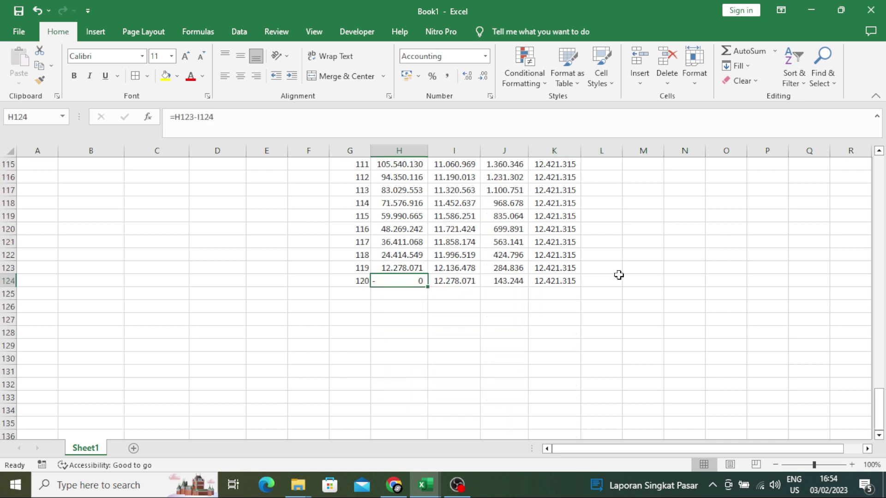
click(431, 318)
click(394, 294)
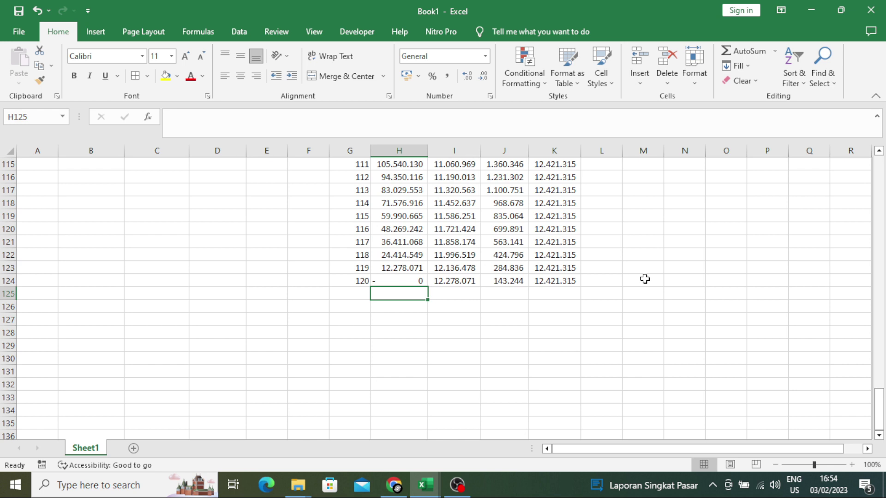
scroll(595, 328, up, 20)
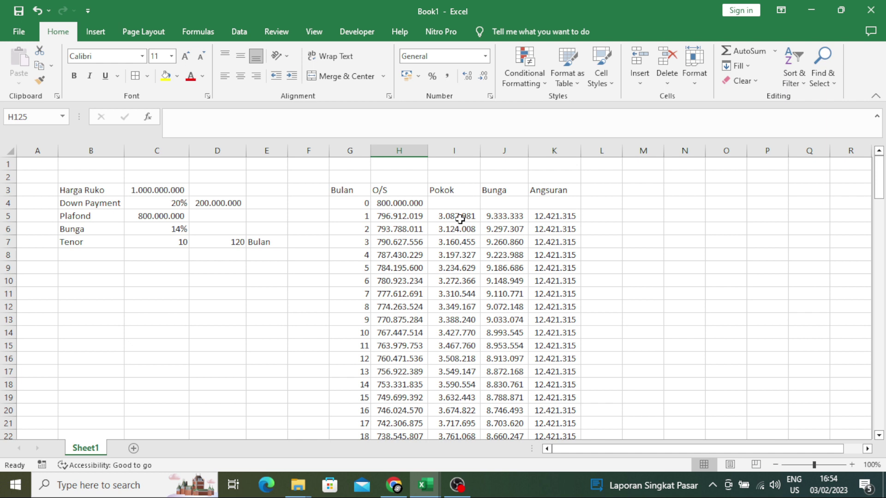
Make the Bulan-to-Angsuran header row bold and centred, and centre the month numbers in column G
mouse_move(350, 191)
mouse_down()
mouse_move(568, 431)
mouse_move(566, 411)
mouse_up()
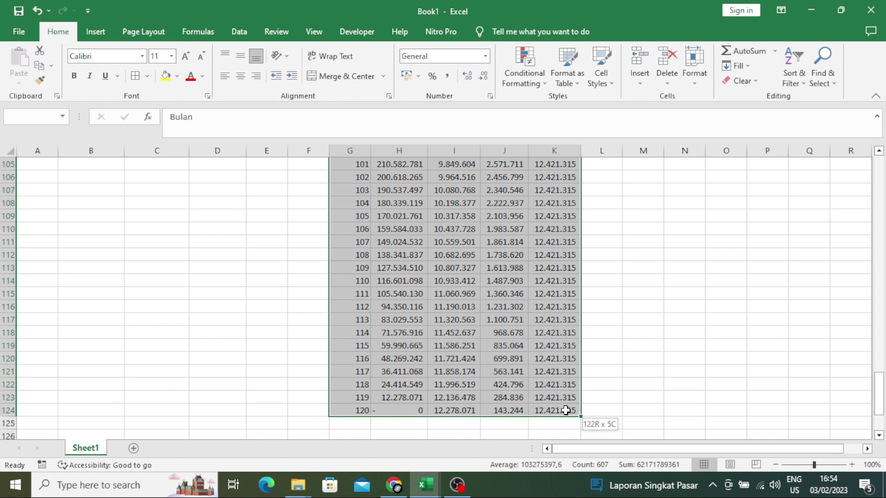
mouse_move(566, 410)
mouse_down()
mouse_move(519, 191)
mouse_move(552, 190)
mouse_up()
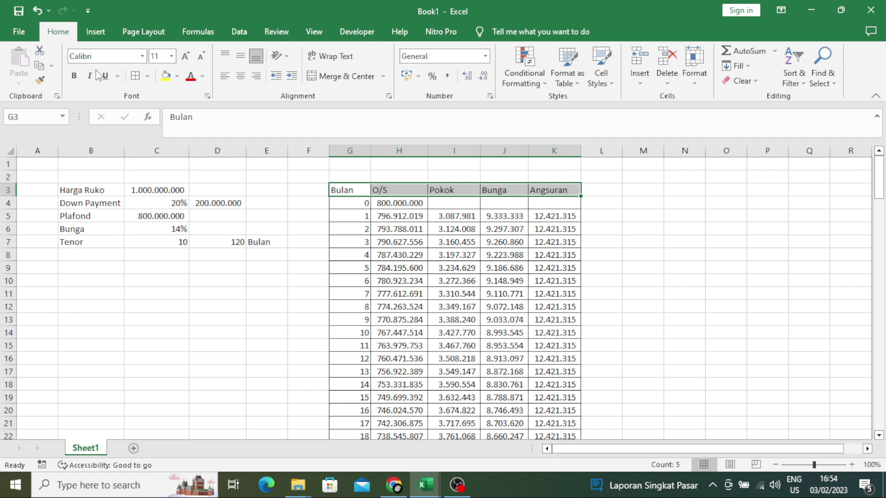
click(74, 75)
click(241, 75)
click(350, 151)
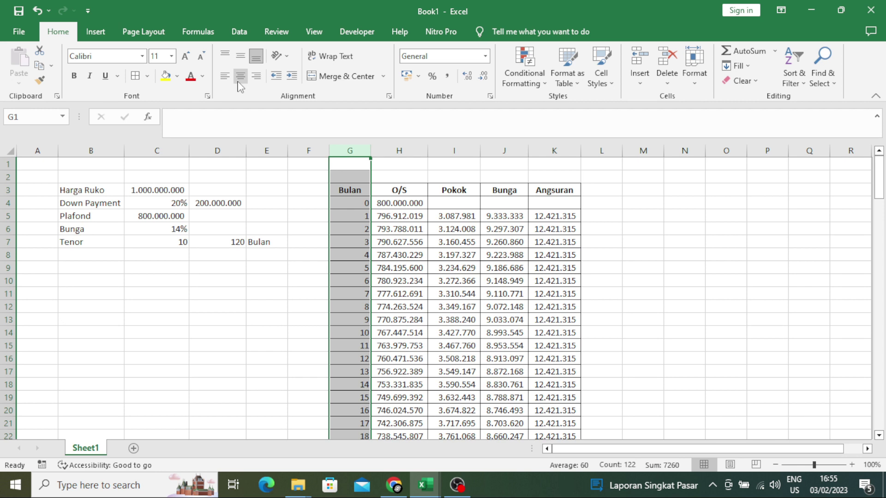
click(240, 77)
click(643, 216)
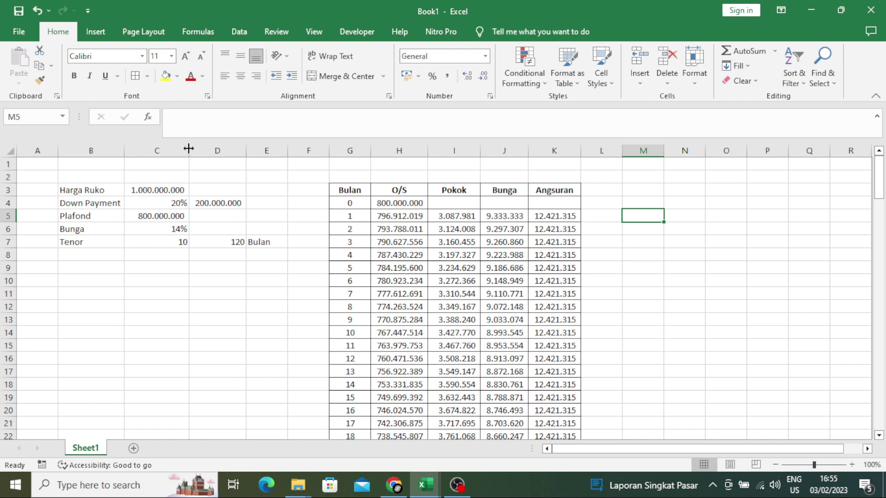
Narrow column E, then review Harga Ruko in C3 and the 200.000.000 Down Payment in D4
drag(288, 150, 274, 150)
click(621, 266)
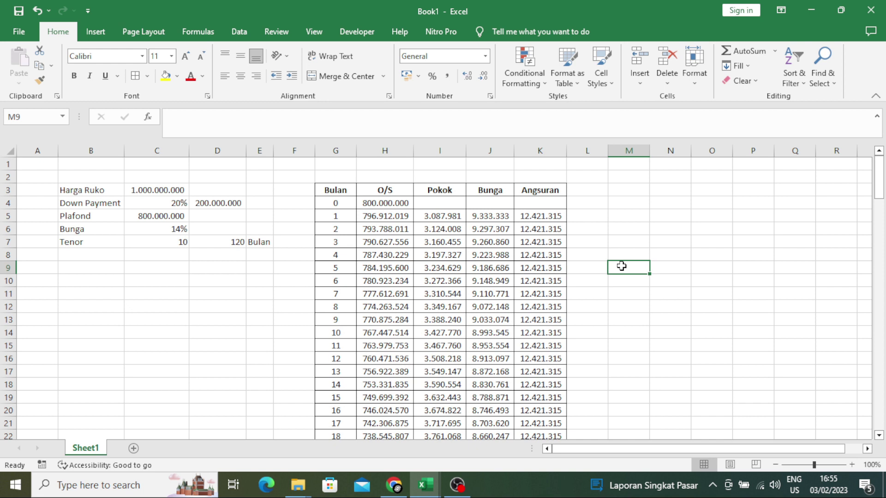
click(157, 190)
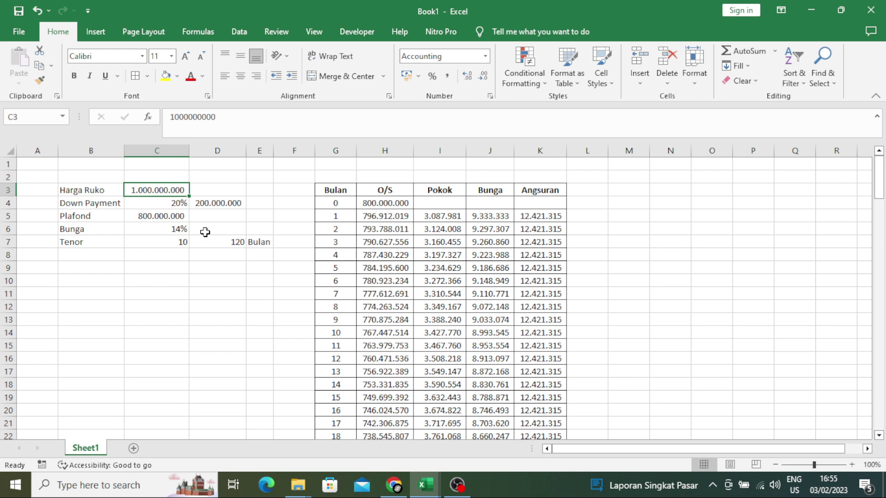
click(224, 204)
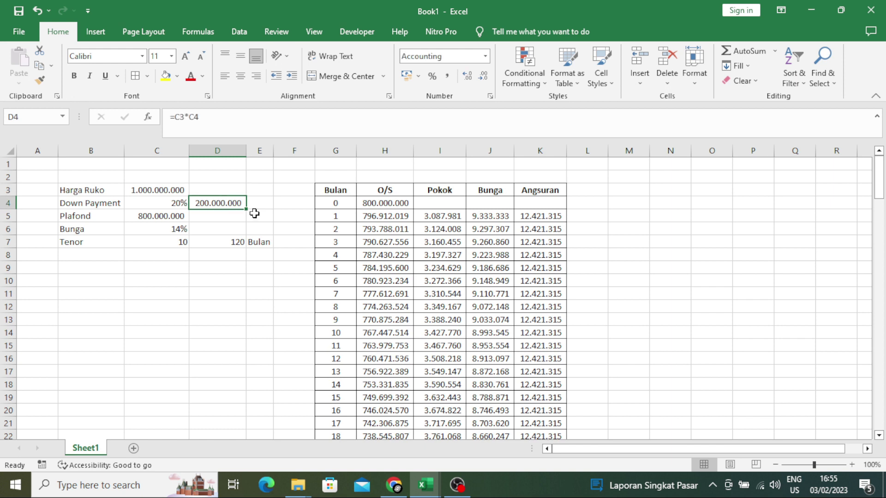
click(261, 206)
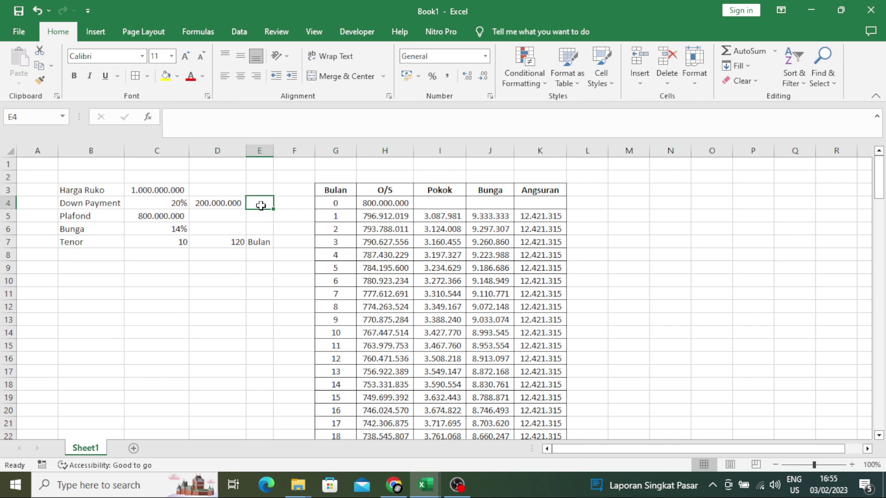
click(225, 204)
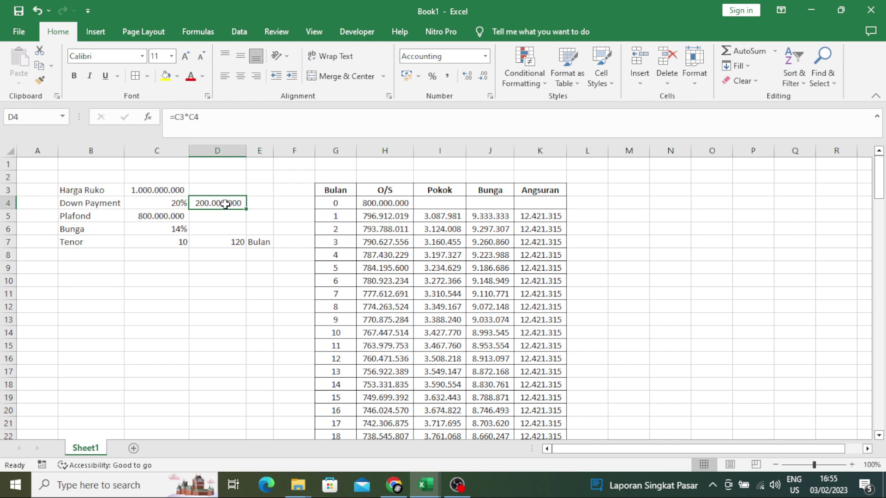
click(261, 203)
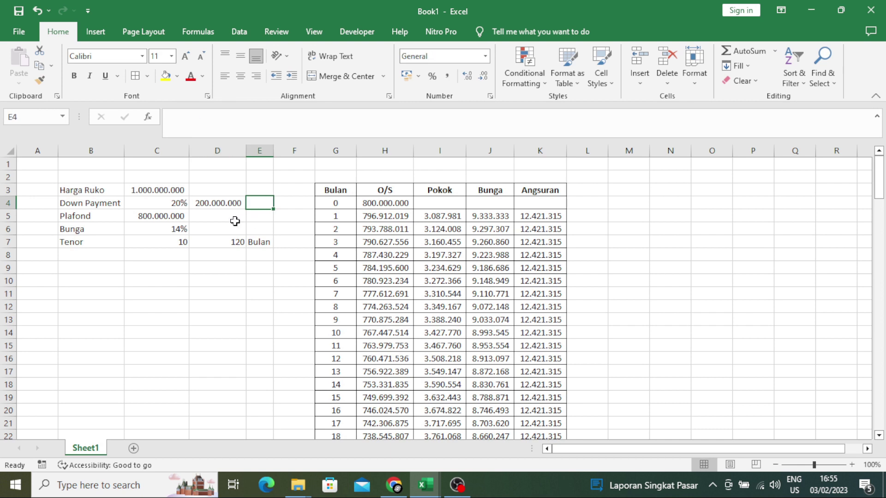
click(240, 203)
click(86, 190)
click(218, 199)
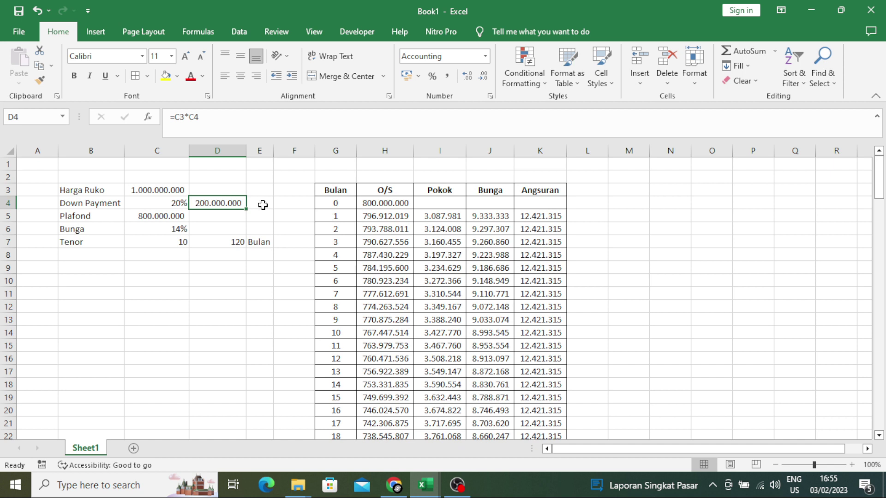
click(162, 202)
click(165, 227)
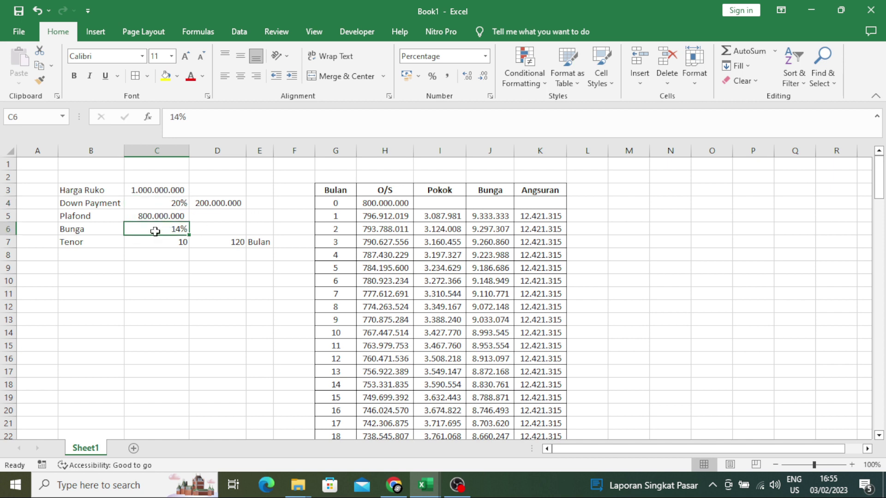
click(144, 218)
click(149, 227)
text(12)
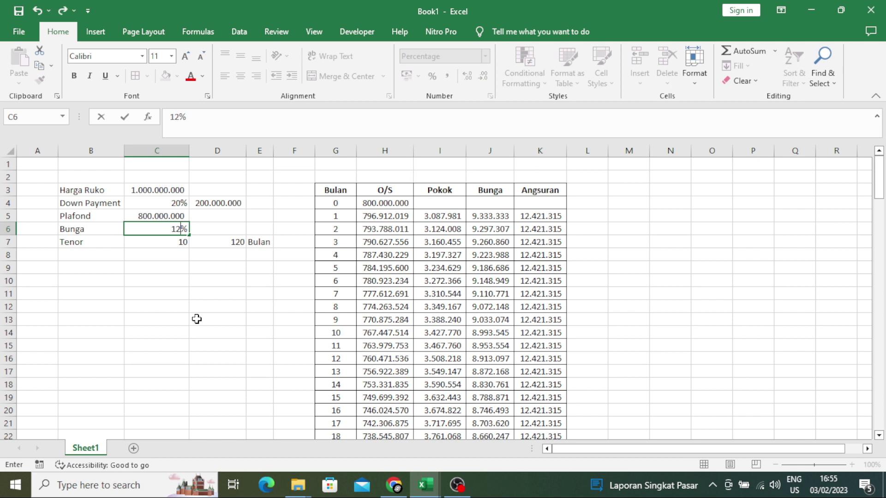
click(197, 319)
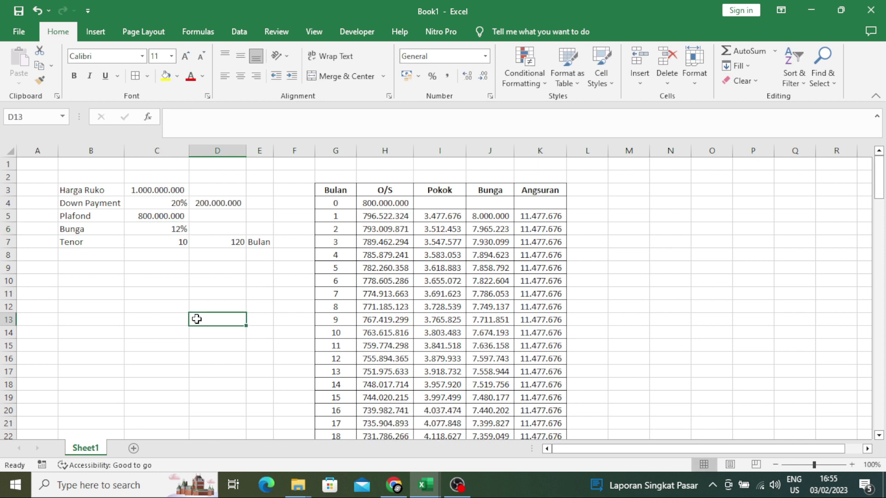
click(153, 231)
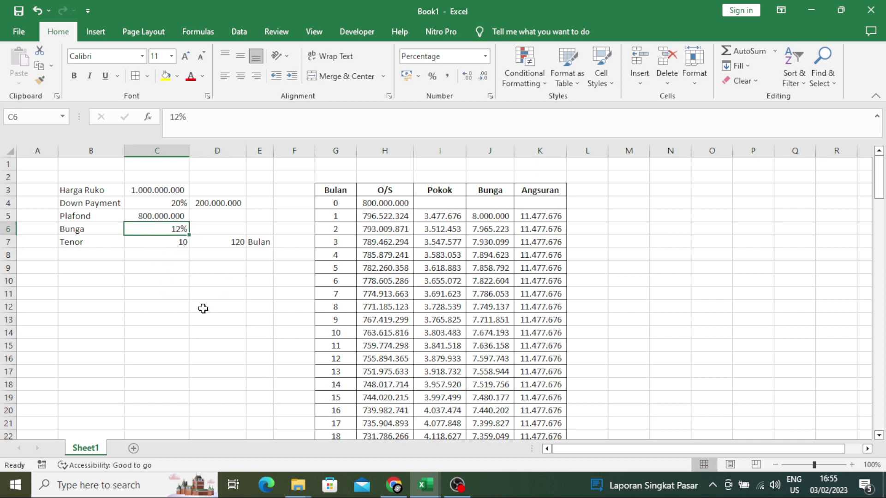
text(14)
click(204, 310)
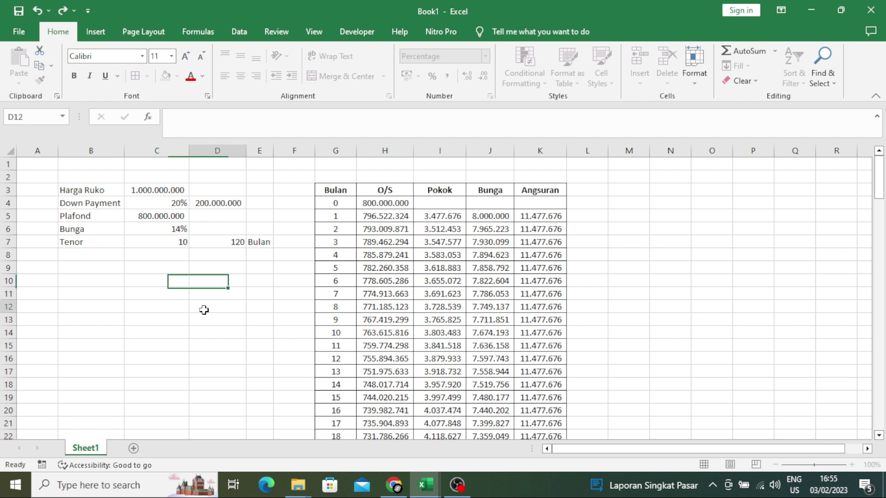
click(143, 226)
click(203, 299)
click(207, 268)
click(159, 230)
text(10)
click(213, 315)
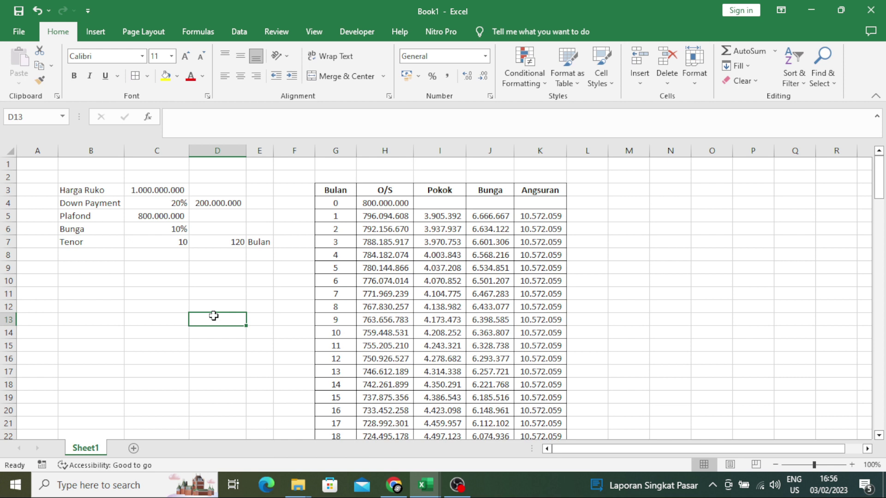
scroll(438, 320, down, 20)
scroll(443, 319, down, 6)
scroll(443, 320, down, 4)
scroll(443, 319, up, 10)
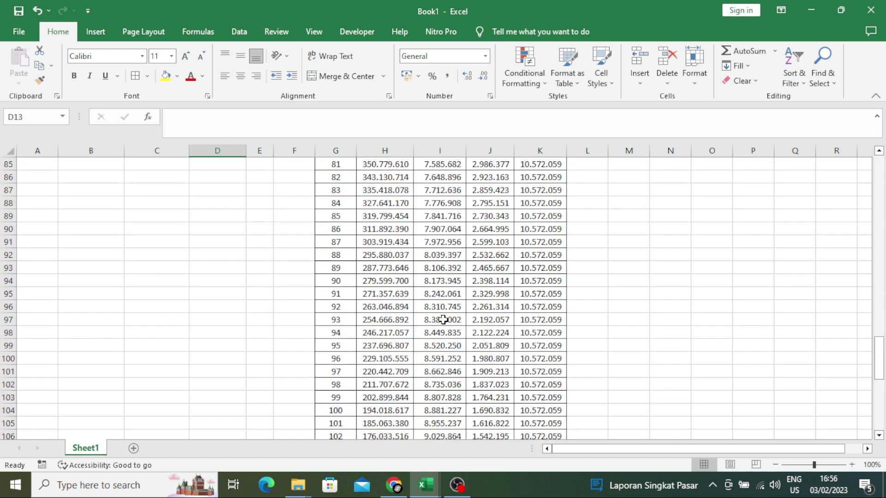
scroll(443, 319, up, 20)
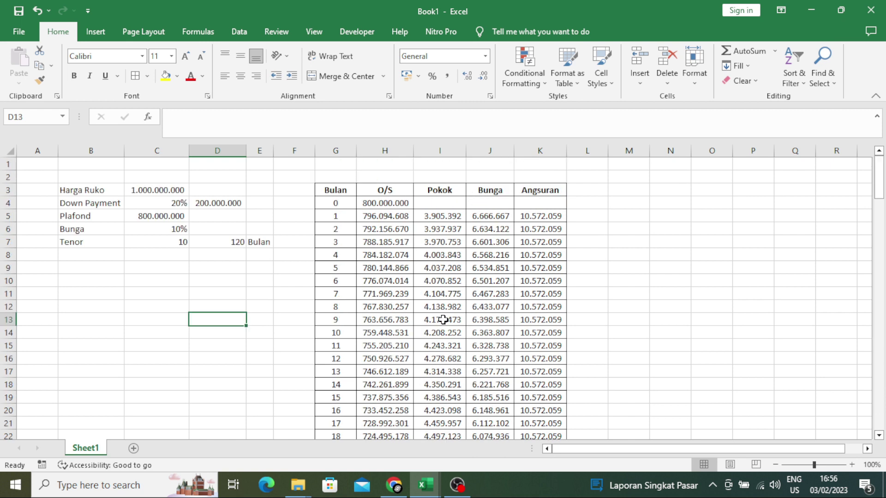
click(152, 230)
text(14)
click(208, 305)
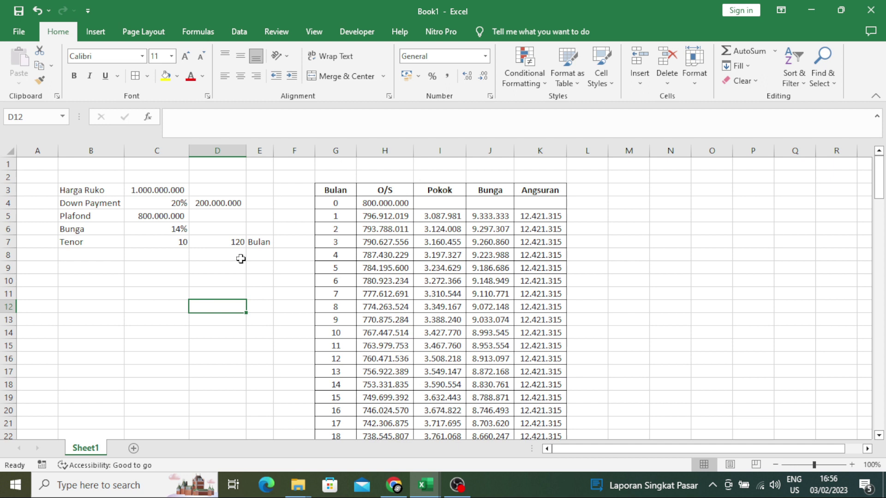
Change the Tenor in C7 to 5 years as a test
click(645, 267)
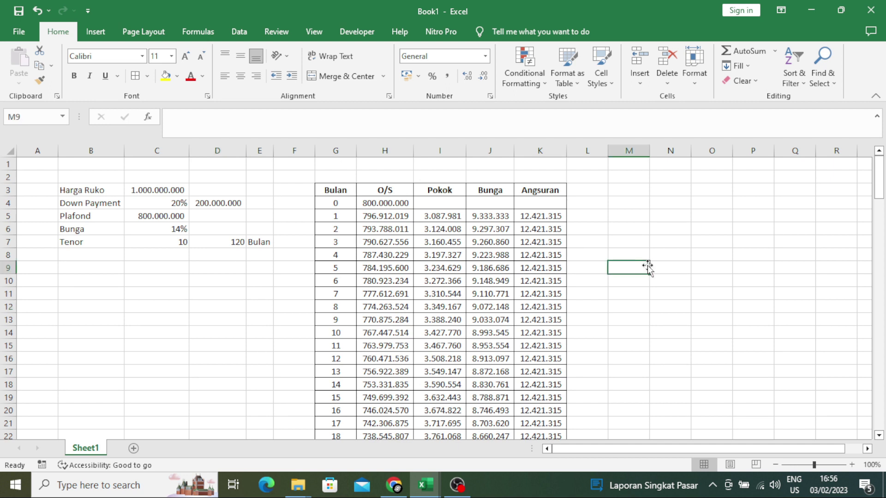
click(145, 236)
text(2)
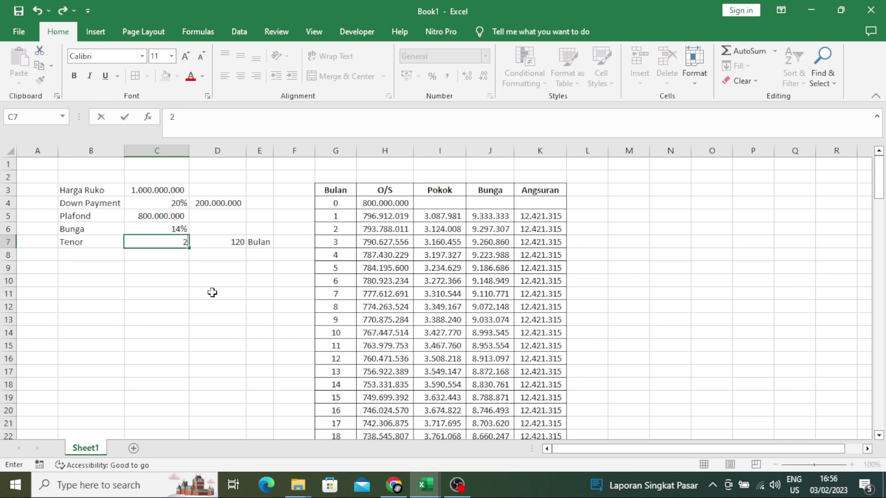
key(BackSpace)
text(5)
click(212, 292)
Inspect the shortened schedule's month 60 row
scroll(559, 236, down, 2)
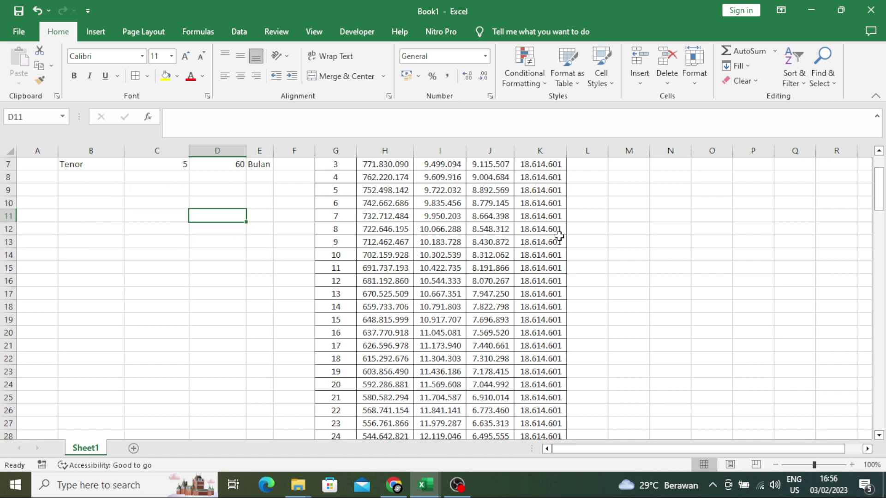
scroll(514, 261, down, 9)
scroll(514, 262, down, 8)
scroll(513, 258, down, 1)
scroll(513, 258, up, 1)
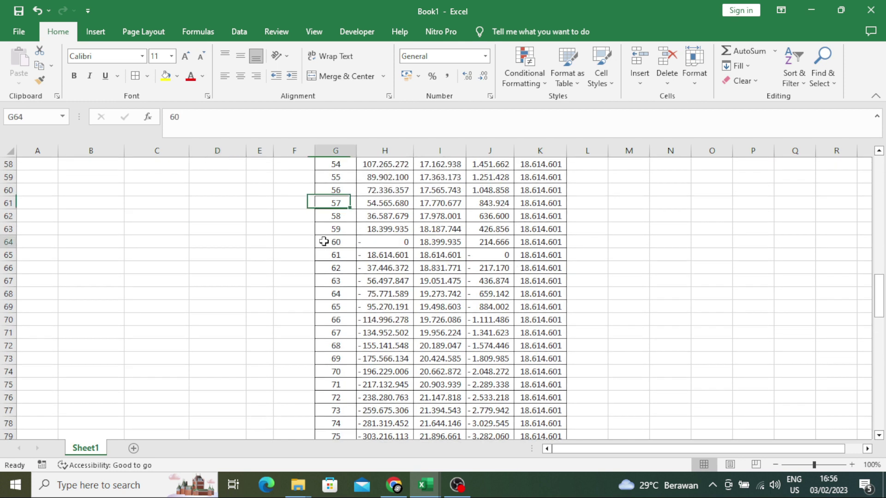
drag(325, 242, 539, 244)
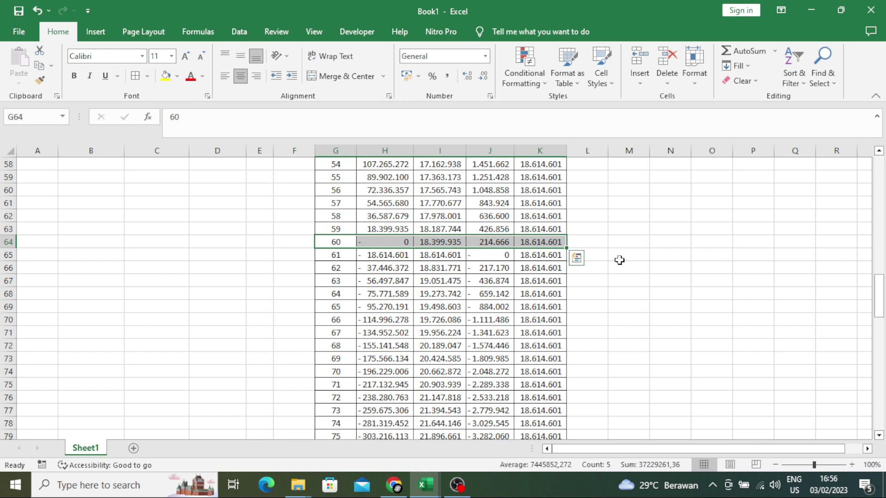
scroll(619, 260, up, 4)
scroll(619, 260, down, 1)
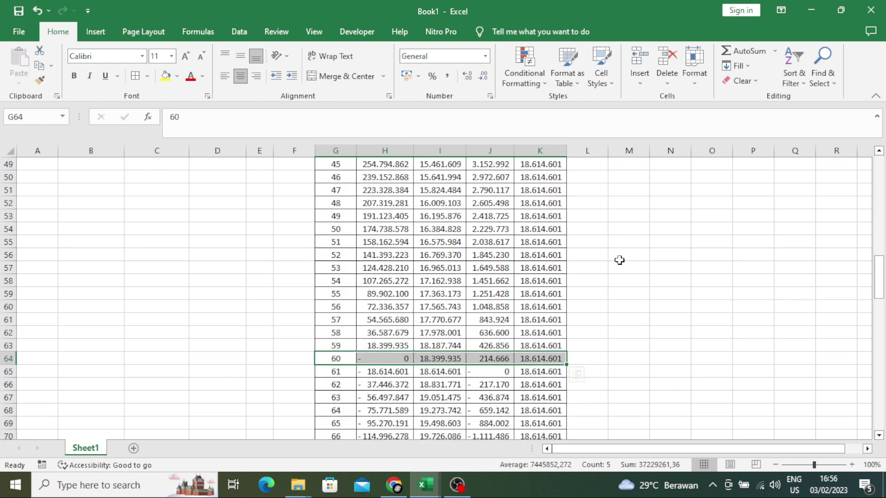
click(619, 259)
scroll(620, 288, up, 5)
scroll(619, 288, up, 11)
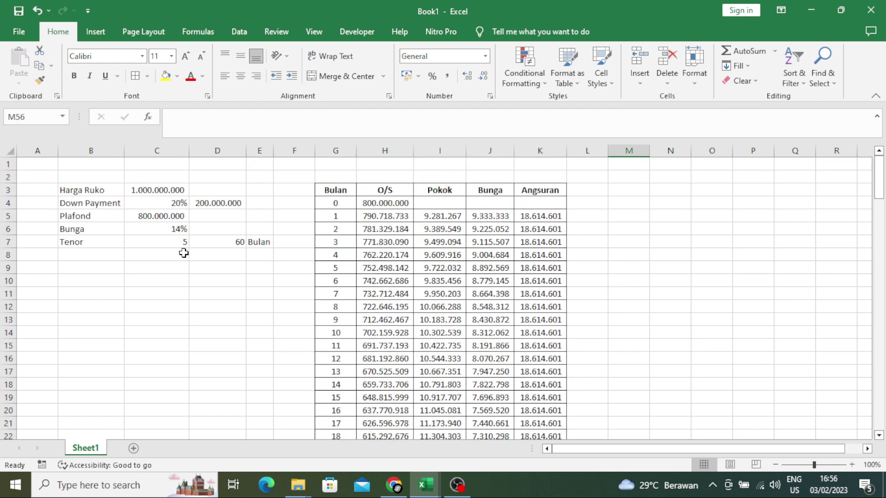
Restore the Tenor to 10 years so the schedule runs 120 months
click(159, 242)
text(10)
click(206, 342)
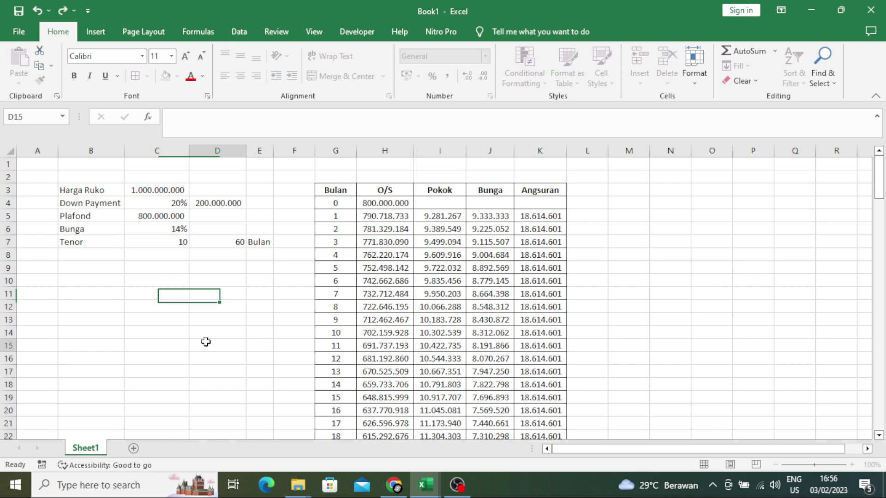
click(641, 267)
Enter =SUM(I5:I124) in I125 for the Pokok total of 800.000.000
scroll(642, 266, down, 10)
scroll(642, 265, down, 12)
scroll(642, 266, down, 5)
scroll(643, 265, down, 13)
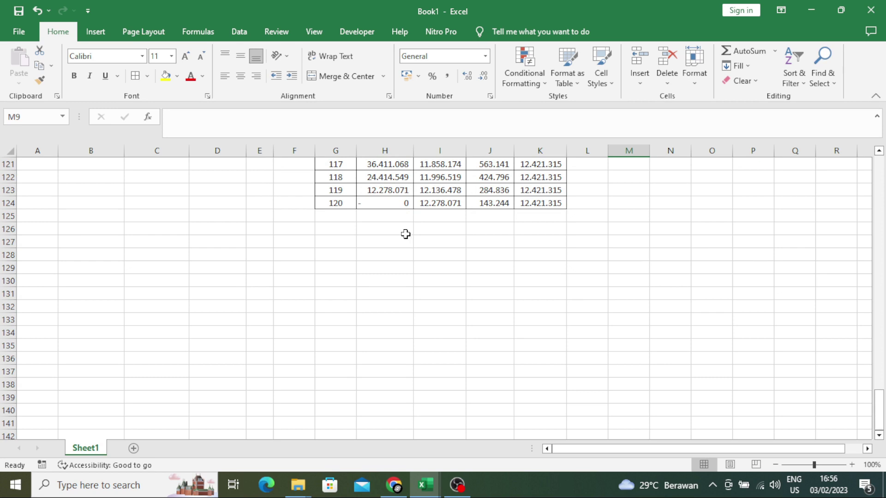
click(434, 215)
text(=sum)
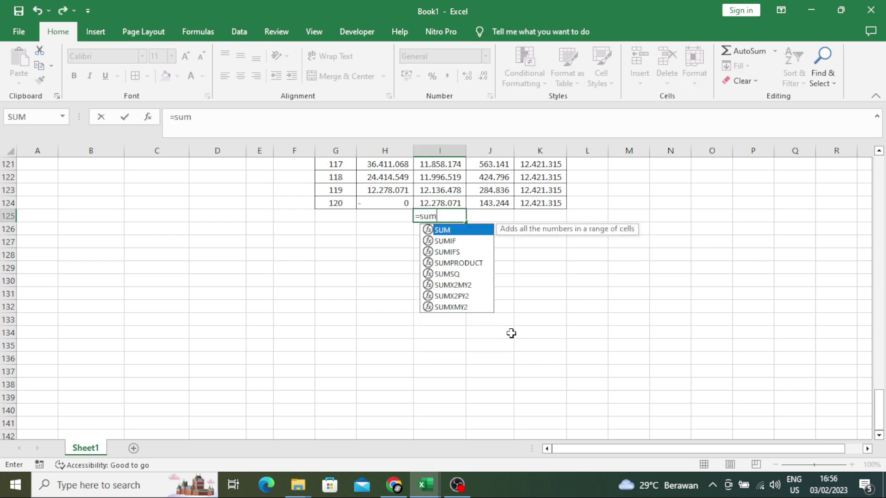
text(()
scroll(511, 333, up, 13)
scroll(511, 333, up, 4)
scroll(511, 333, up, 6)
scroll(511, 333, up, 14)
scroll(512, 333, up, 3)
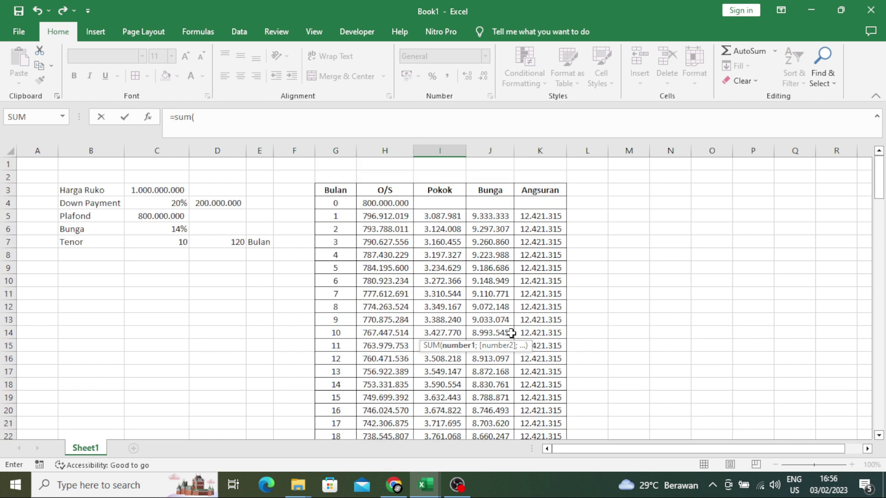
click(431, 218)
mouse_move(431, 218)
mouse_down()
mouse_move(451, 496)
mouse_move(440, 416)
mouse_up()
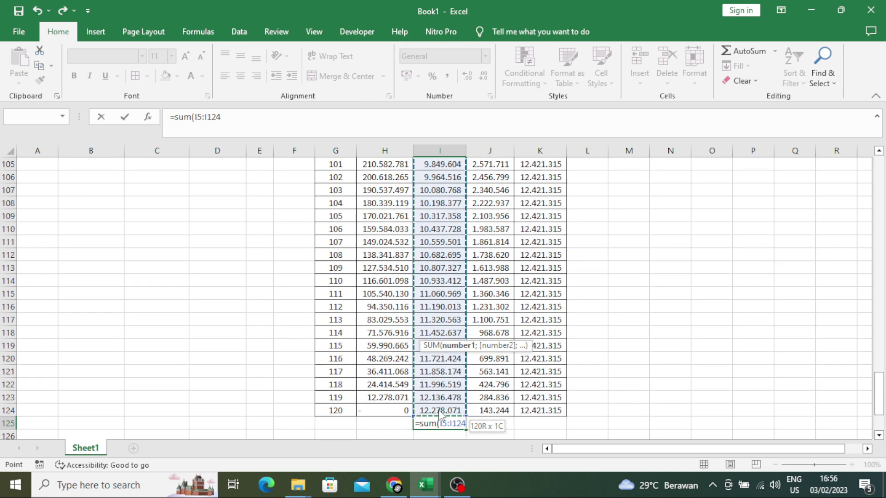
key(Return)
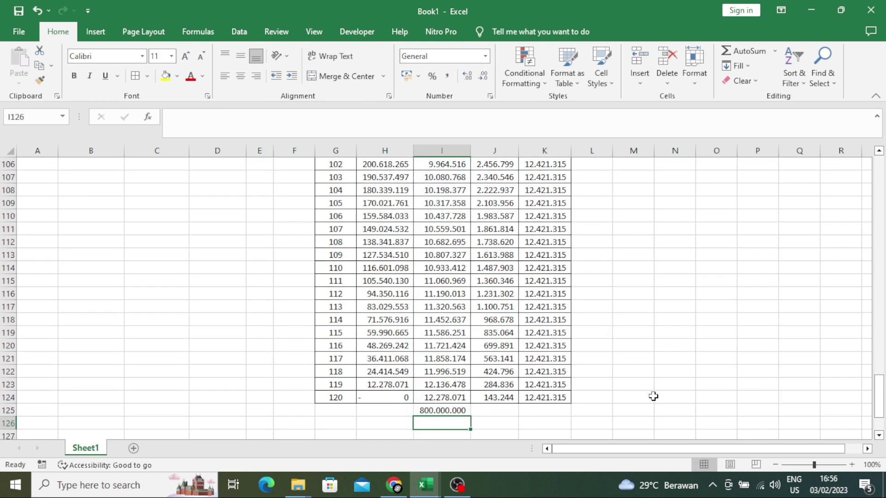
key(Right)
key(Right)
key(Right)
Copy the total into the Bunga column and widen it to show 690.557.776
click(520, 410)
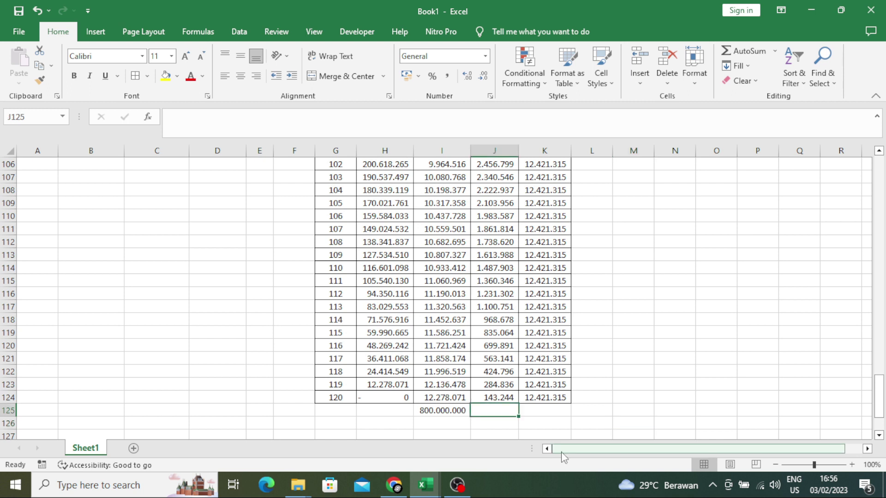
click(470, 416)
drag(470, 417, 510, 417)
click(635, 382)
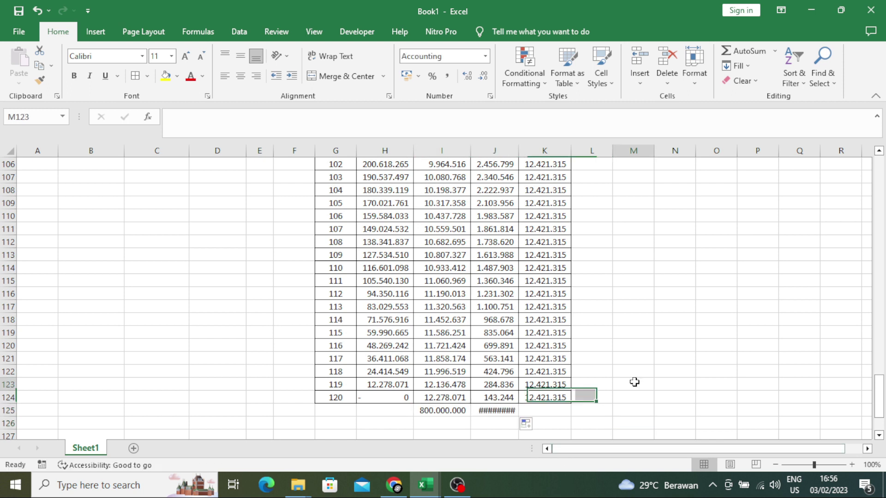
double_click(518, 155)
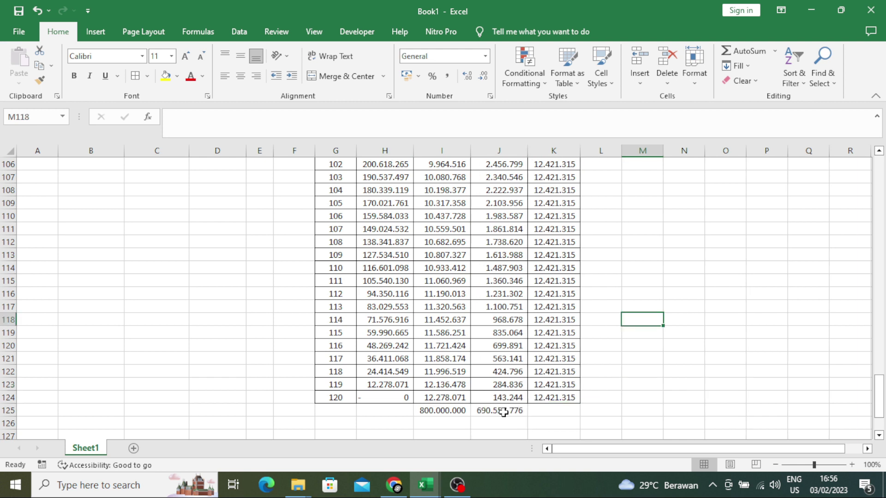
click(503, 412)
click(403, 111)
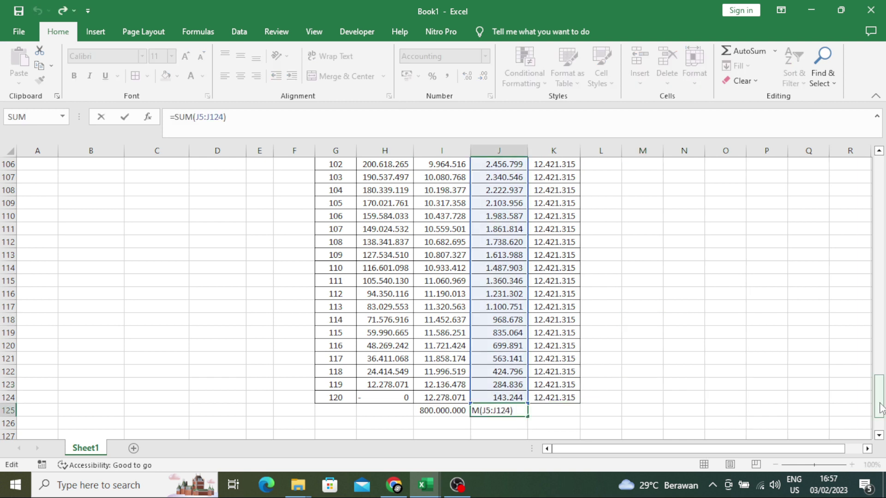
mouse_move(880, 408)
mouse_down()
mouse_move(874, 159)
mouse_move(880, 434)
mouse_move(879, 392)
mouse_up()
click(726, 320)
Copy the total into the Angsuran column to show 1.490.557.776
scroll(543, 321, down, 6)
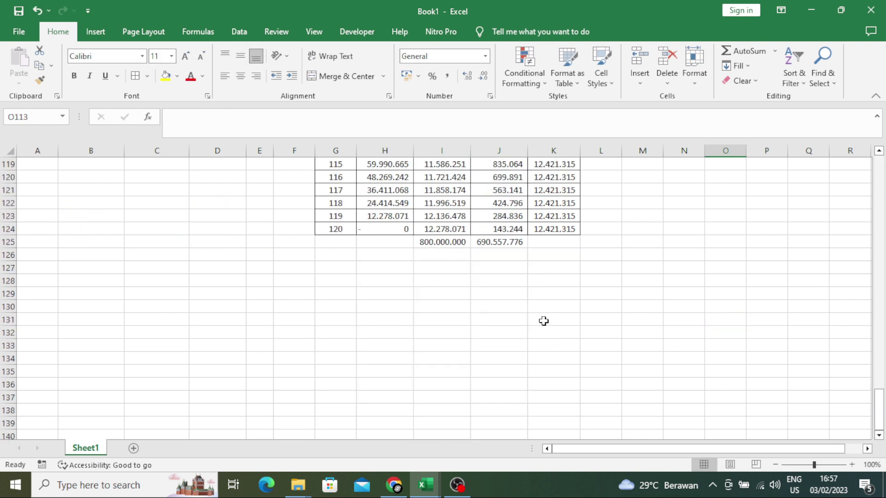
scroll(544, 321, up, 2)
click(547, 322)
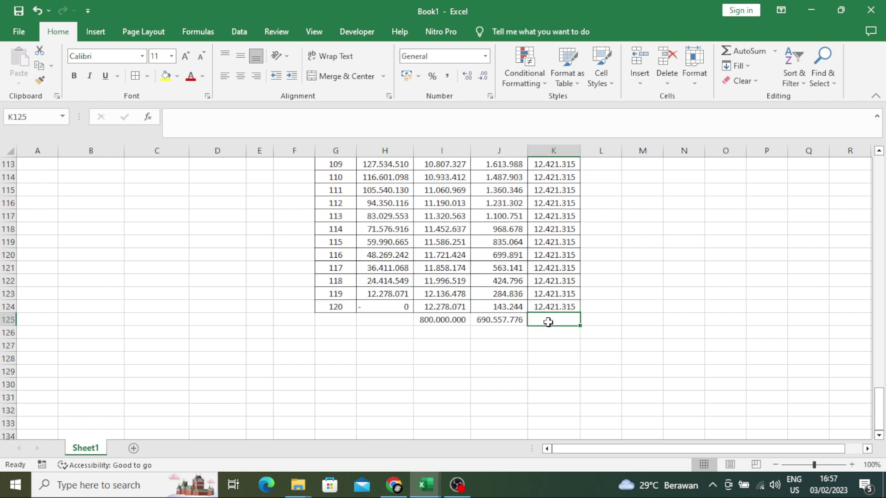
click(479, 317)
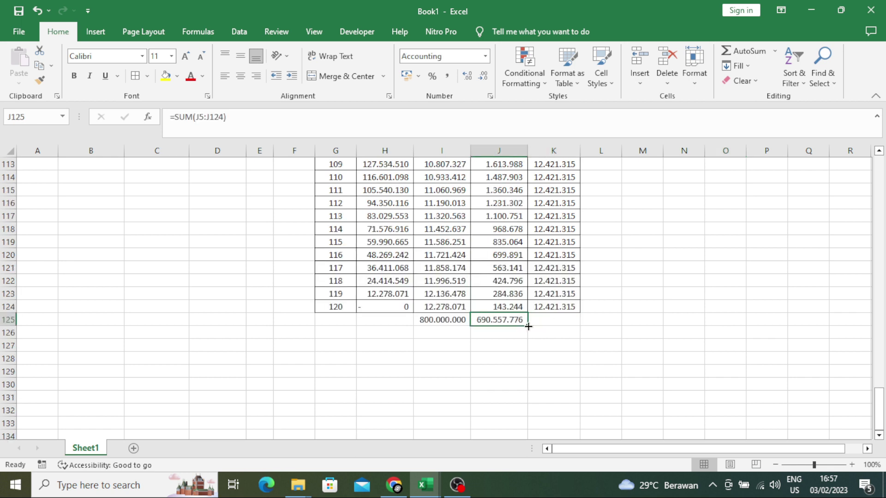
drag(528, 326, 559, 347)
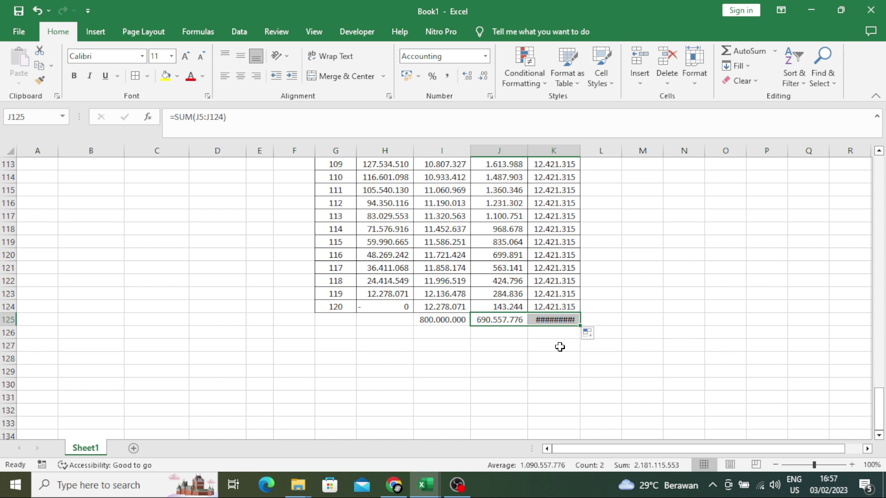
click(658, 300)
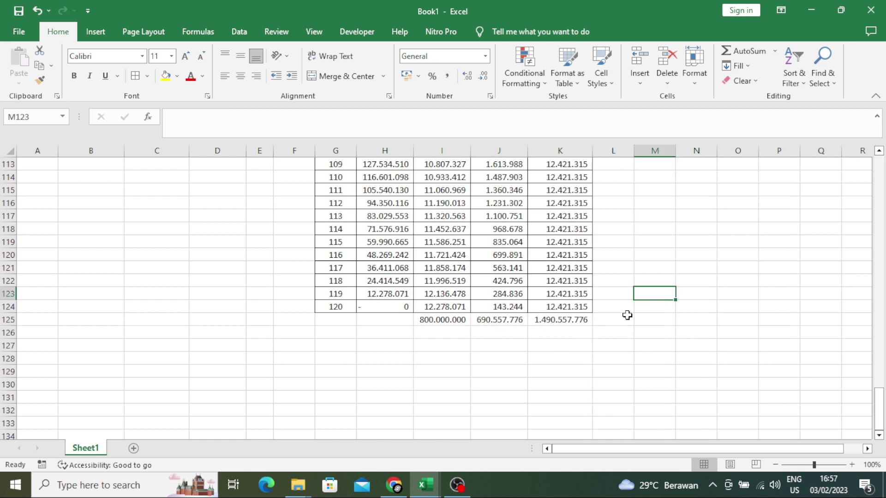
scroll(627, 315, up, 8)
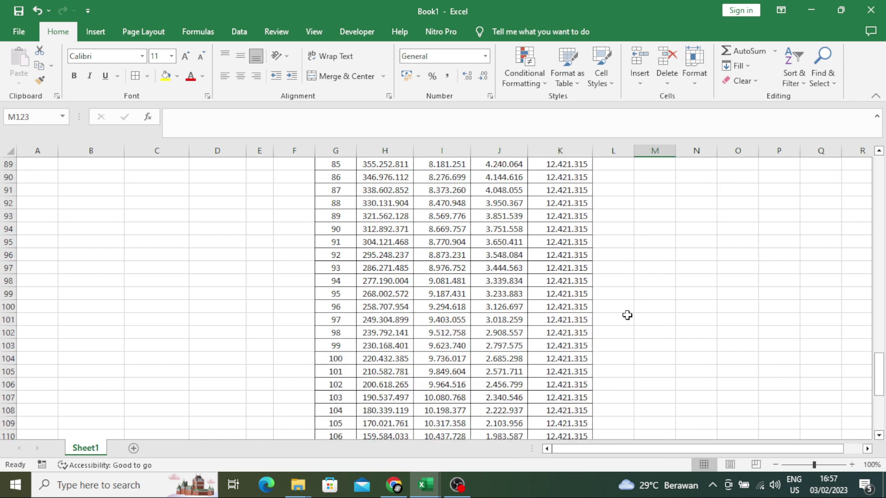
scroll(627, 316, up, 20)
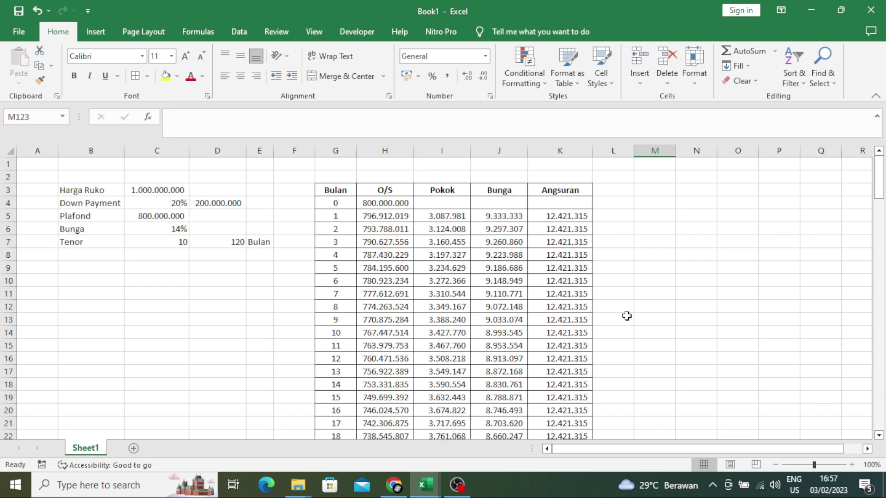
key(ctrl+z)
scroll(644, 332, down, 12)
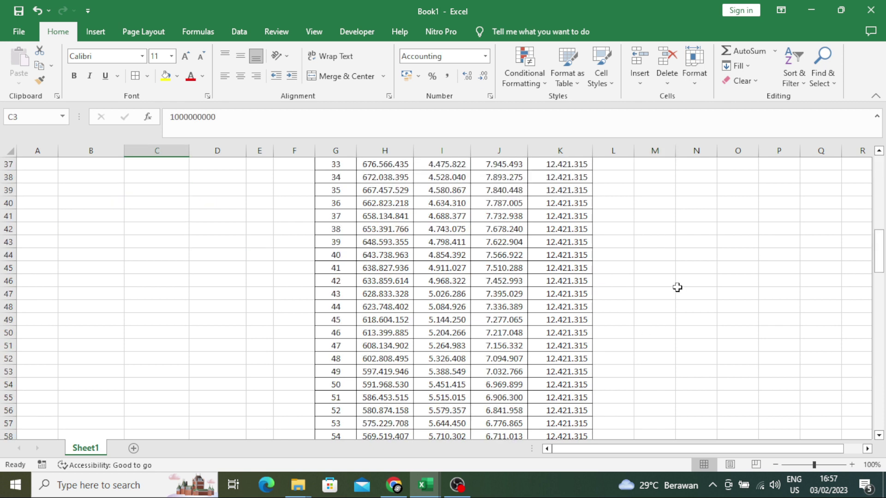
scroll(677, 287, down, 9)
click(675, 291)
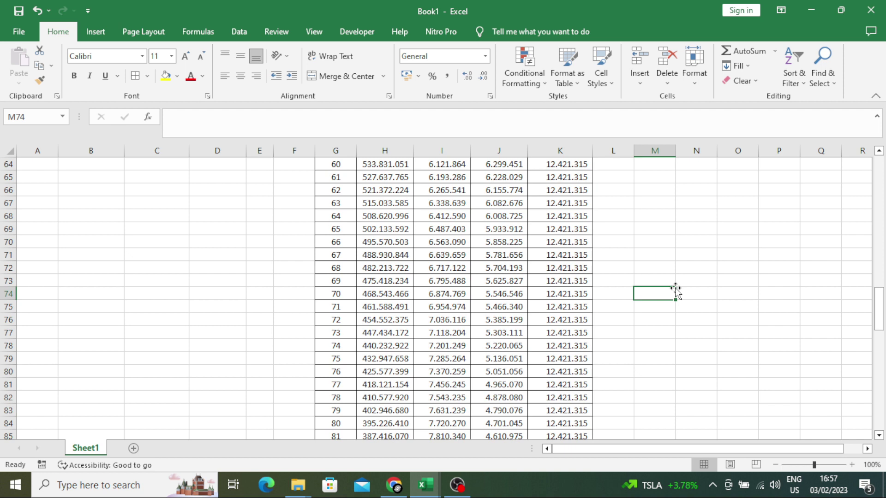
scroll(631, 319, down, 16)
click(561, 332)
click(668, 332)
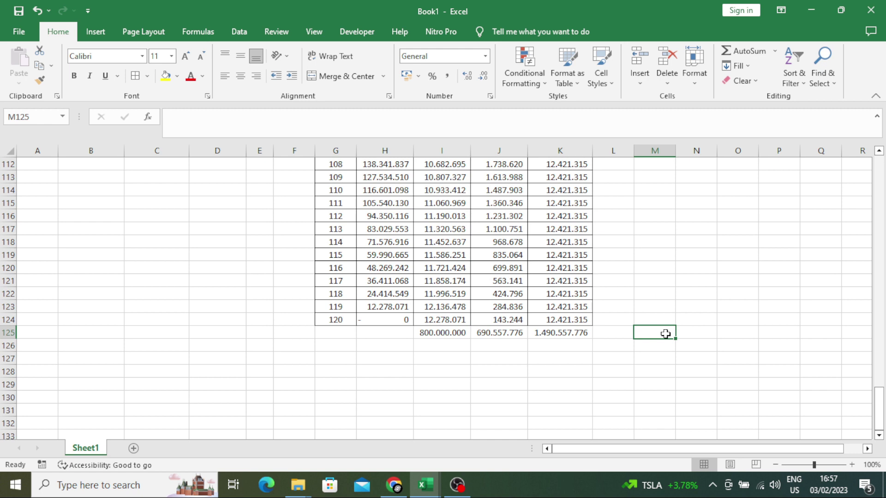
scroll(666, 334, up, 9)
scroll(666, 333, up, 5)
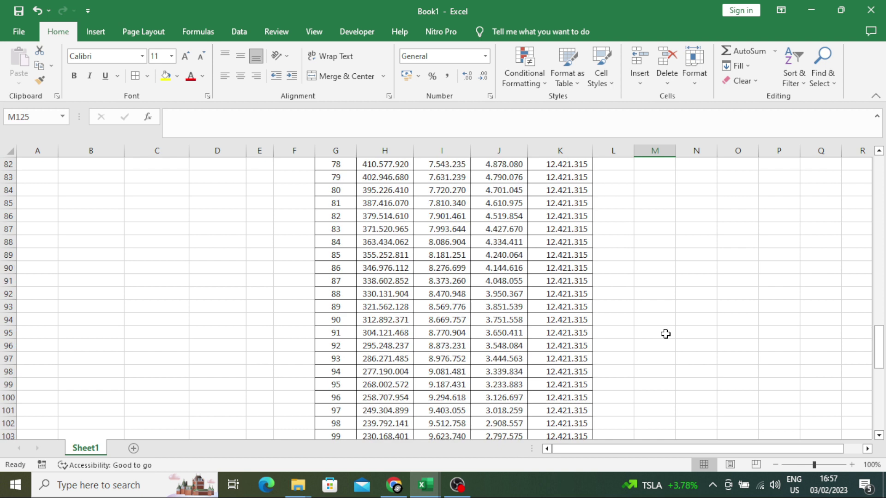
scroll(666, 334, up, 1)
scroll(666, 334, up, 10)
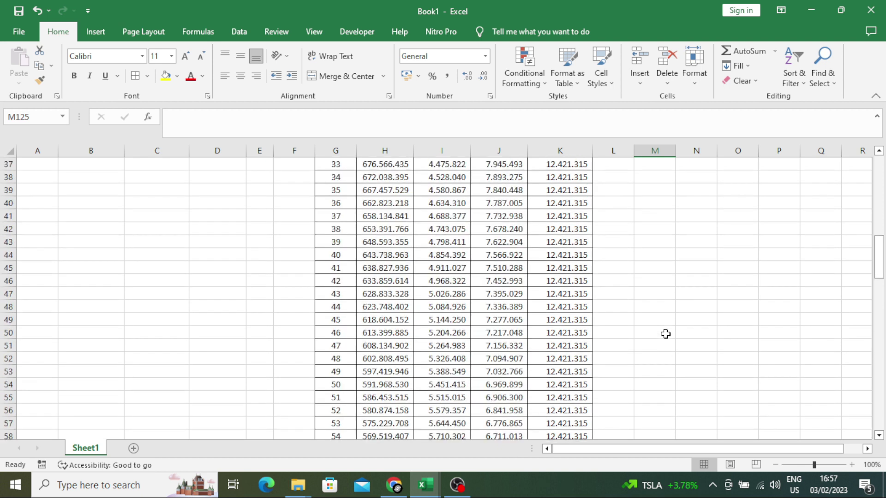
scroll(666, 334, up, 6)
scroll(666, 334, up, 6)
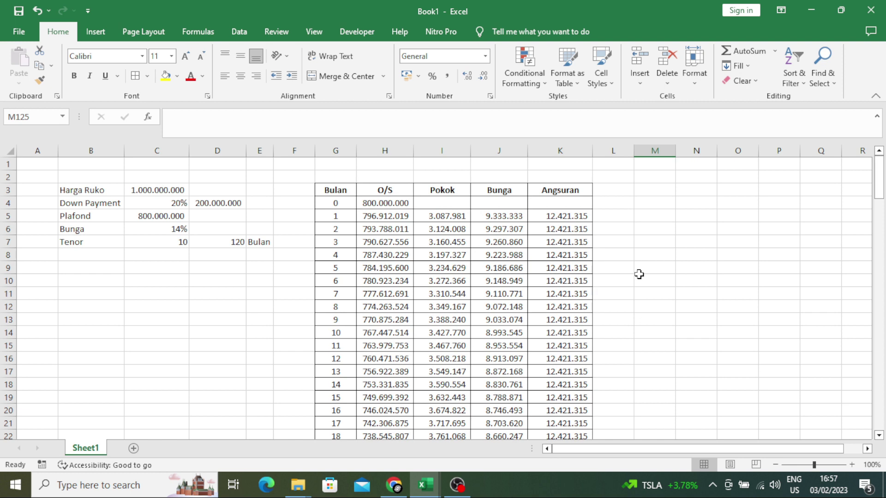
Add the headings '% Pokok' in M3 and '% Bunga' in N3
click(622, 191)
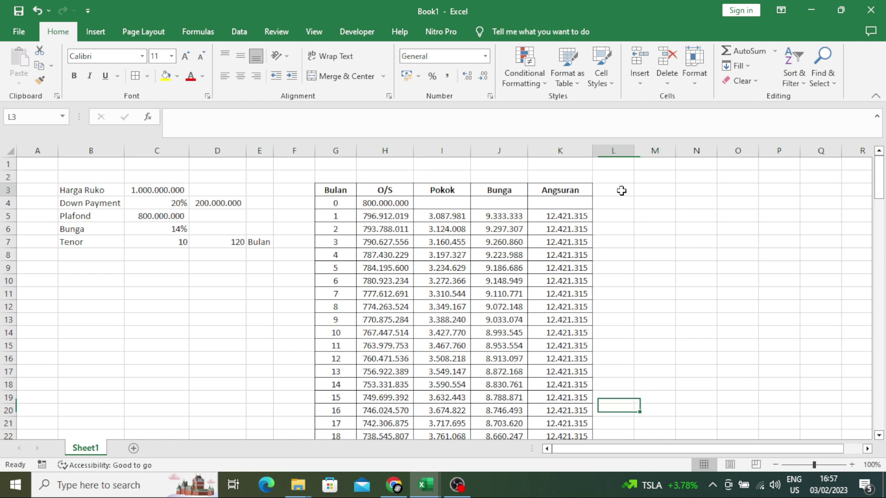
click(643, 189)
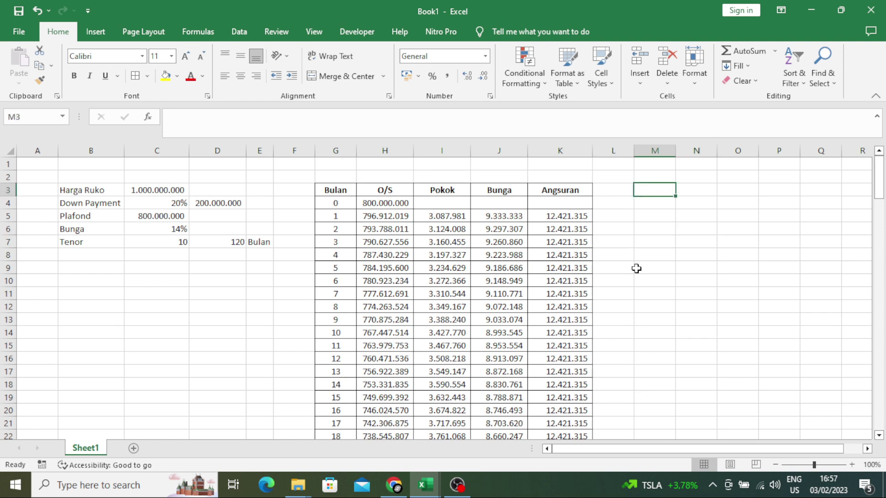
text(=)
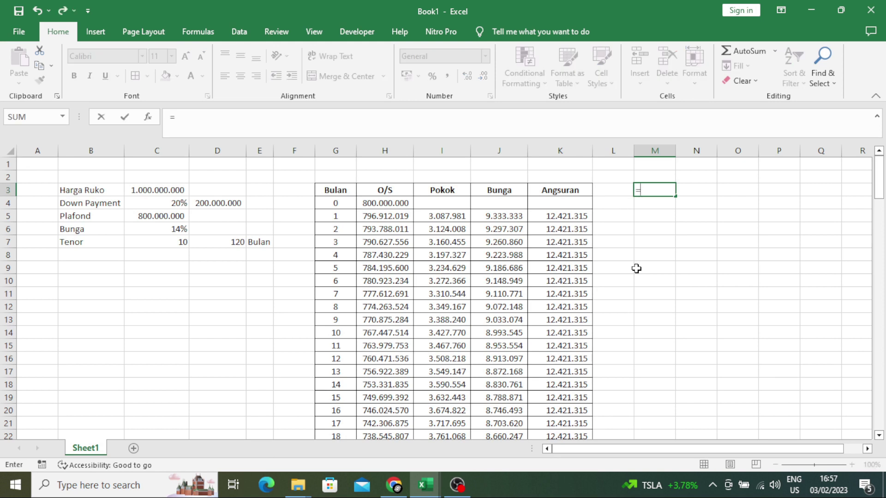
text(%)
key(BackSpace)
key(BackSpace)
text(% Pokok)
key(Tab)
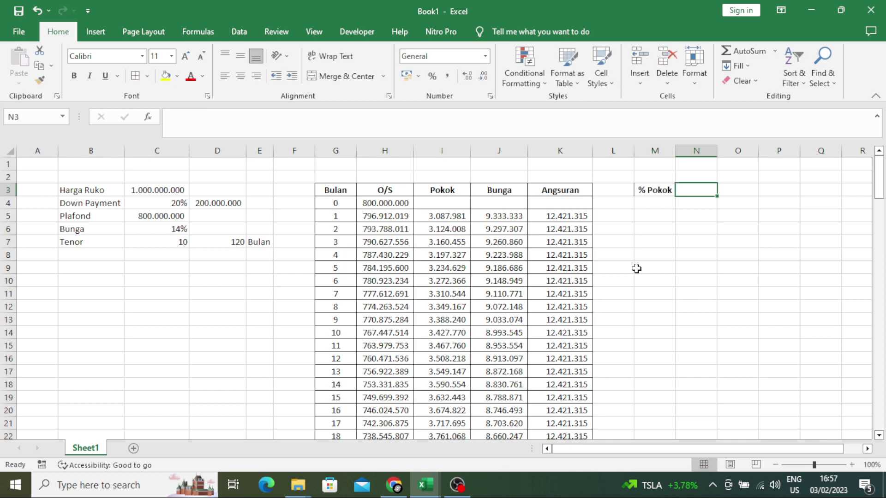
text(% Bunga)
key(Return)
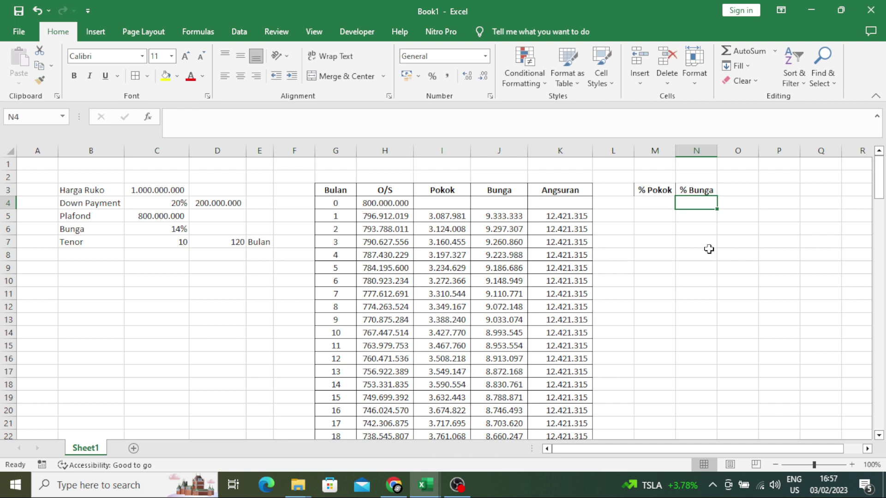
Enter the month 1 % Pokok formula =I5/H5 in M5
key(Down)
key(Left)
text(=)
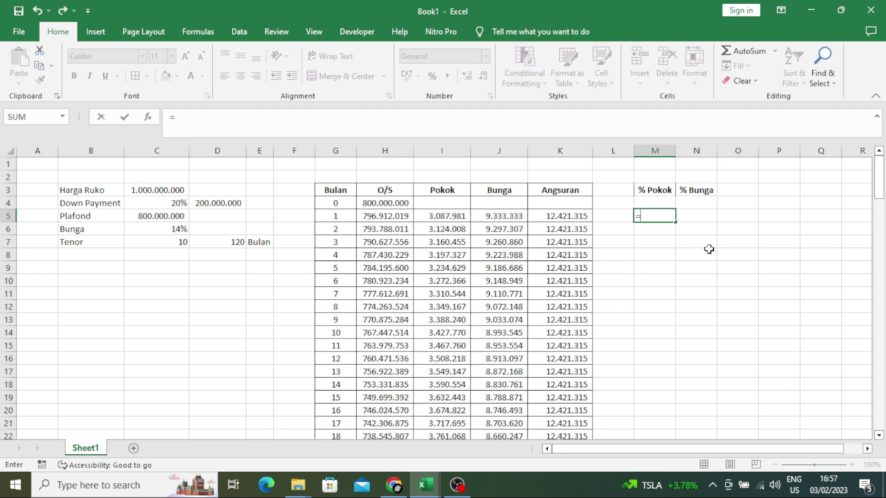
key(Left)
key(Left)
key(Left)
key(Left)
text(/)
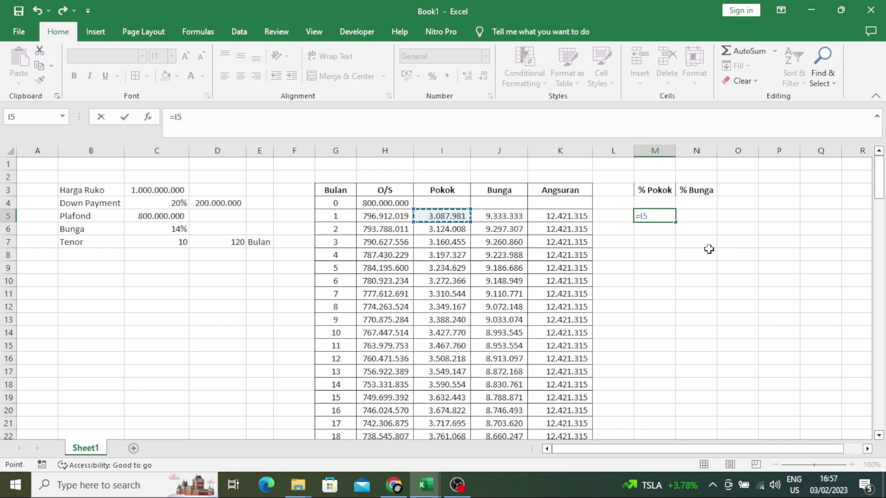
key(Left)
key(Left)
key(Left)
key(Left)
key(Left)
key(Return)
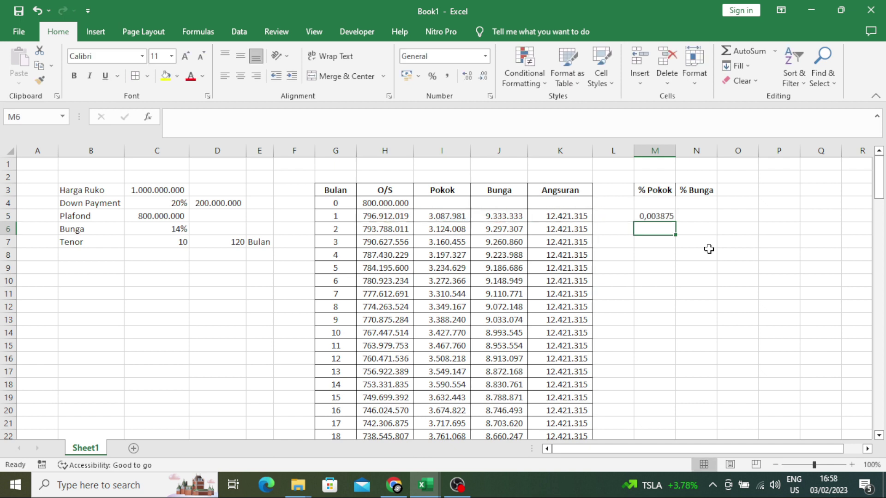
Enter the month 1 % Bunga formula =J5/H5 in N5
click(686, 213)
text(=)
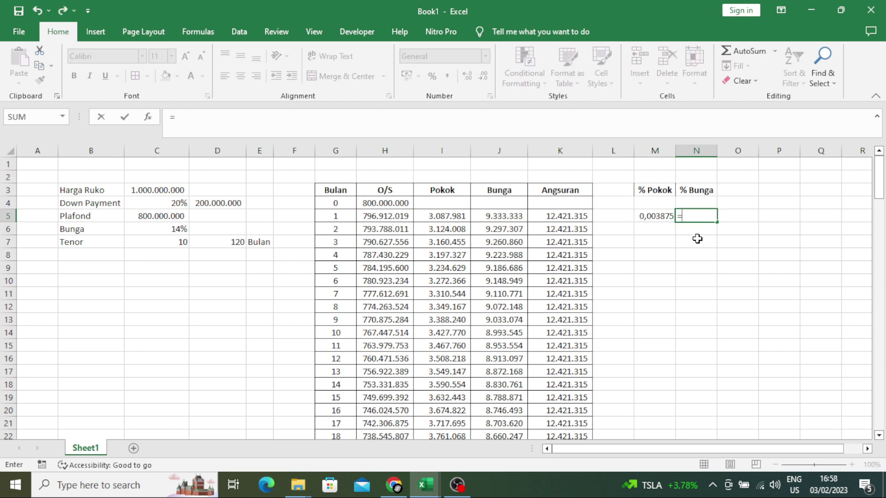
key(Left)
key(Left)
key(Left)
key(Left)
text(/)
key(Left)
key(Left)
key(Left)
key(Left)
key(Left)
key(Return)
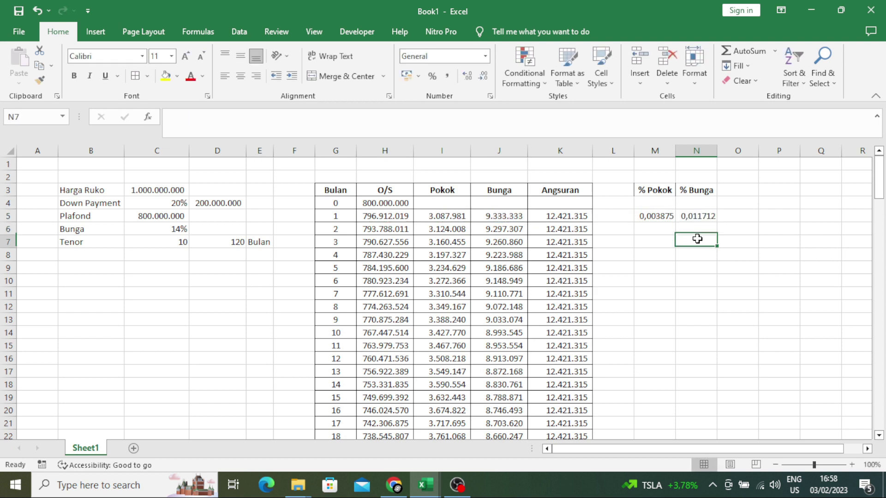
Format M5 and N5 as two-decimal percentages, showing 0,39% and 1,17%
click(658, 216)
click(433, 76)
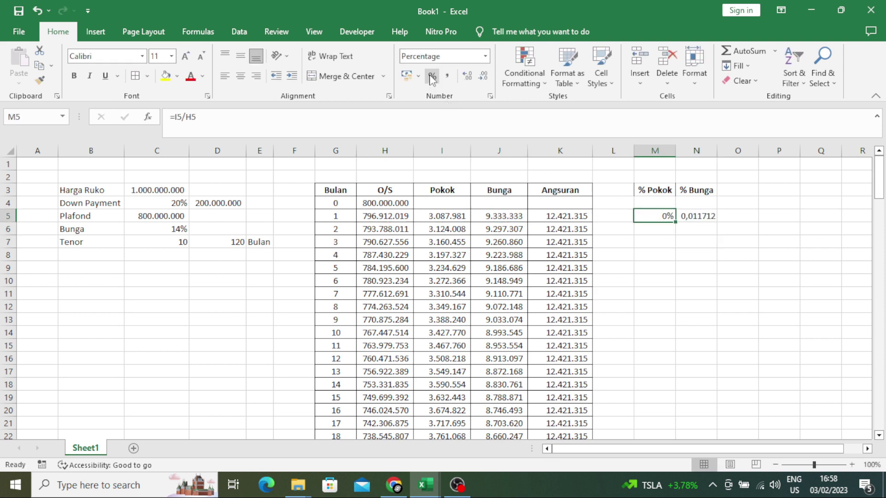
click(462, 78)
click(462, 79)
click(700, 218)
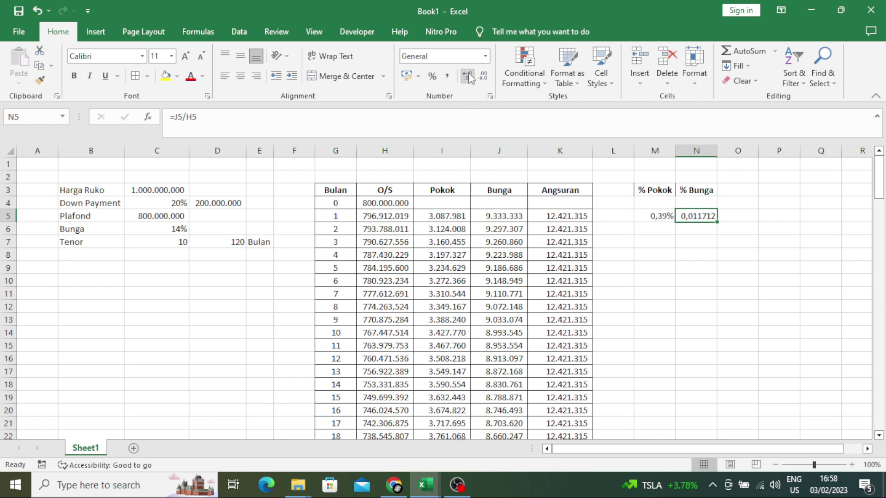
click(469, 78)
click(469, 77)
click(431, 77)
click(462, 79)
click(463, 79)
key(Down)
key(Down)
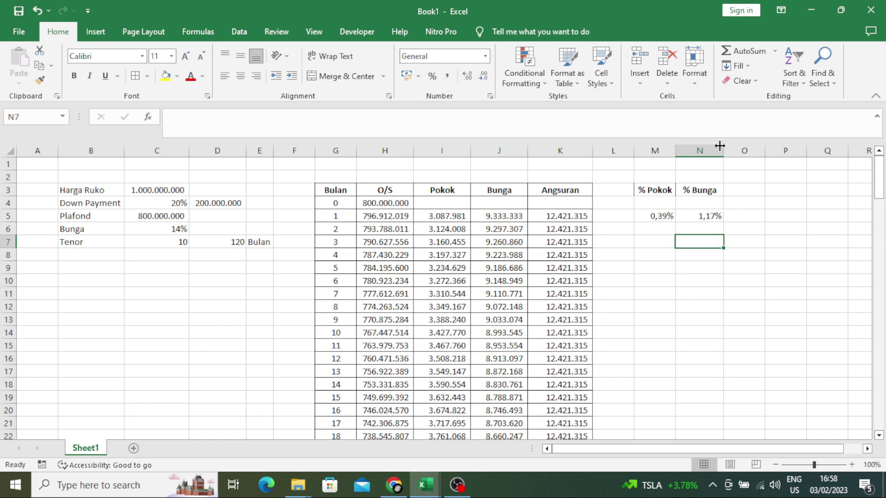
Autofit columns M and N to their contents
double_click(721, 149)
double_click(676, 156)
click(660, 215)
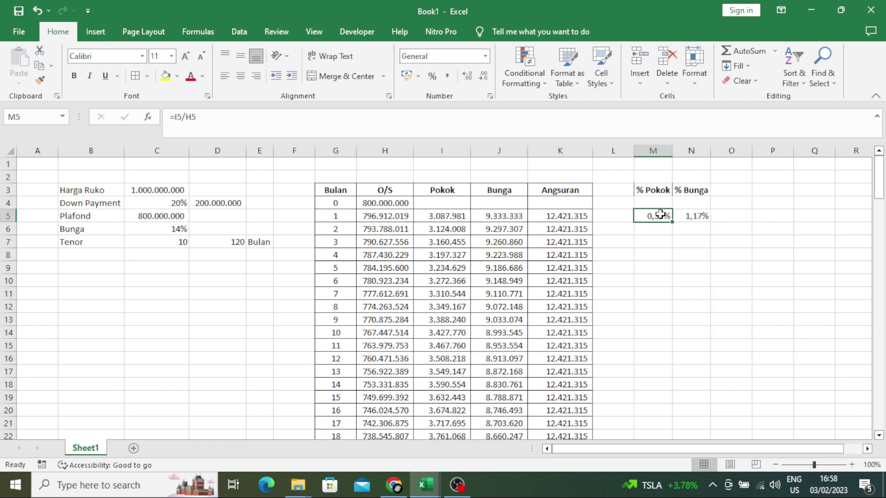
Fill the M5:N5 ratio formulas down to row 124, undoing the column M widening
mouse_move(661, 215)
mouse_down()
mouse_move(709, 222)
mouse_move(722, 460)
mouse_up()
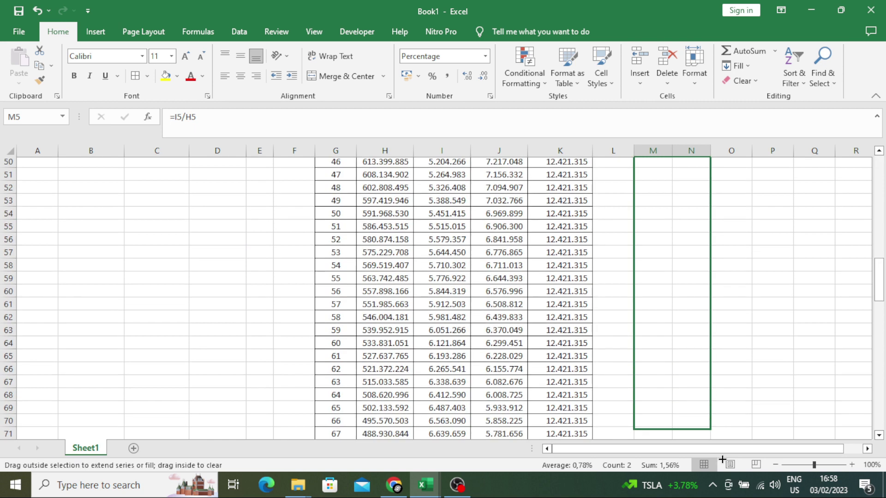
drag(722, 460, 702, 385)
click(773, 345)
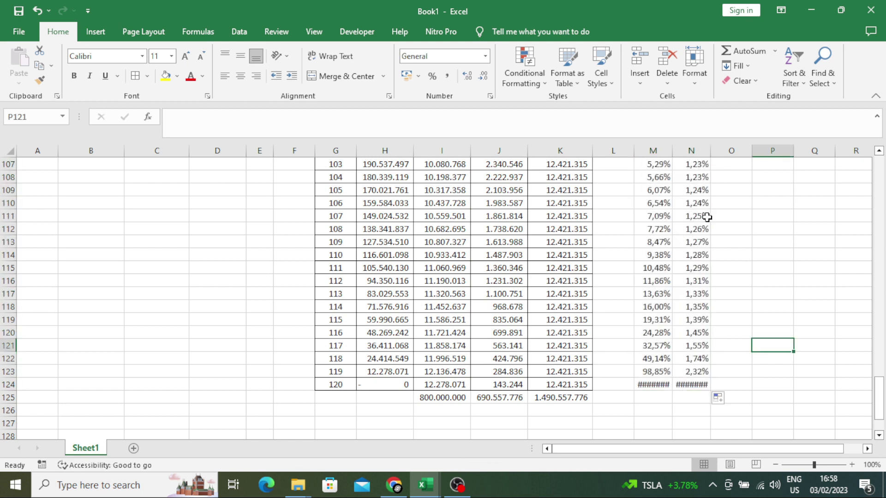
double_click(673, 150)
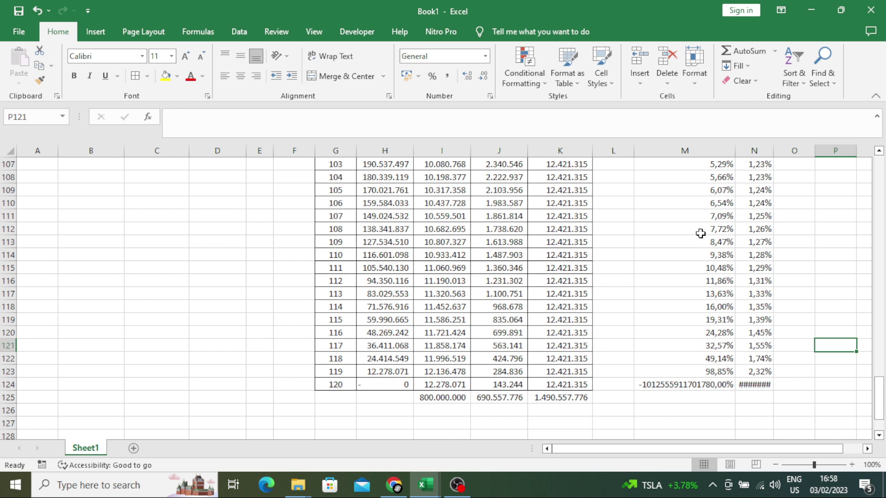
key(ctrl+z)
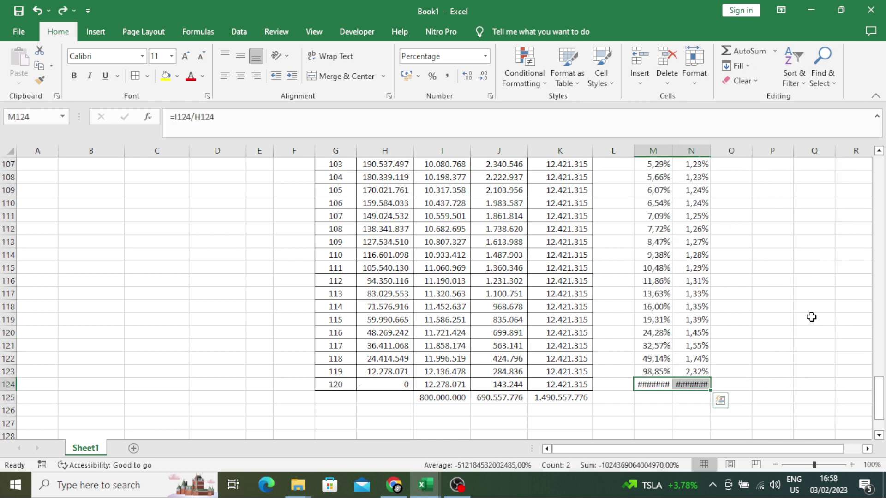
click(812, 317)
Scroll through the ratio columns and check the month 119 % Pokok formula
scroll(753, 323, up, 5)
scroll(753, 323, up, 4)
scroll(753, 324, up, 4)
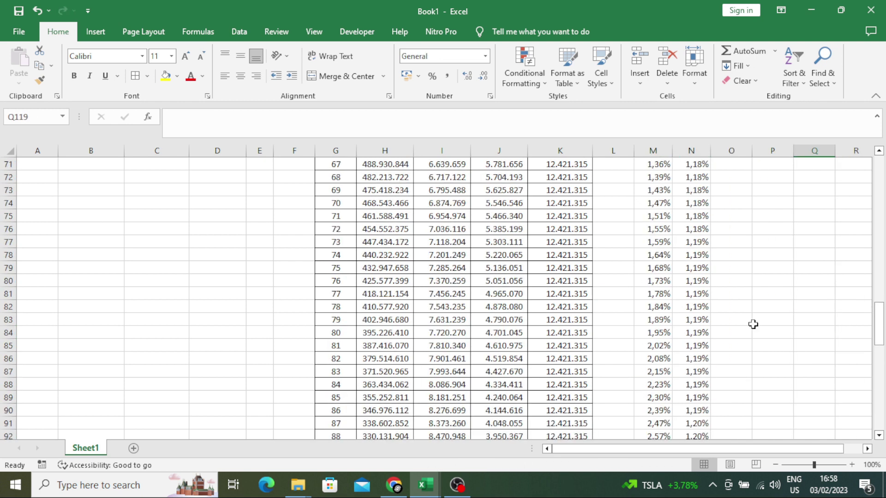
scroll(753, 325, up, 15)
scroll(753, 325, up, 2)
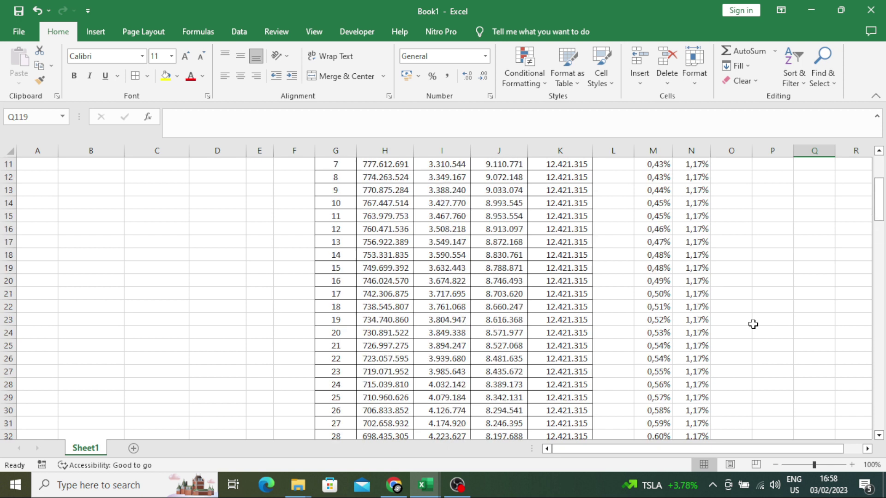
scroll(753, 325, up, 3)
scroll(666, 218, down, 3)
scroll(666, 218, down, 3)
scroll(666, 218, down, 3)
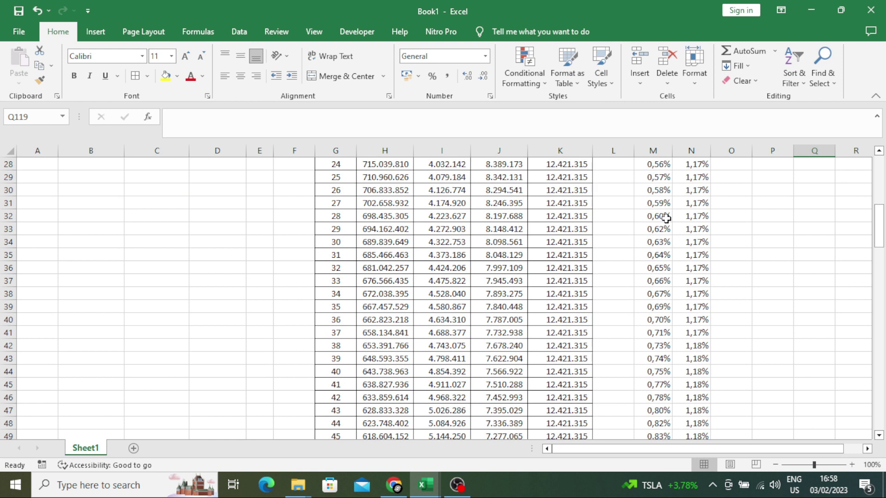
scroll(666, 218, down, 12)
scroll(660, 252, down, 4)
scroll(660, 251, down, 2)
scroll(660, 252, down, 6)
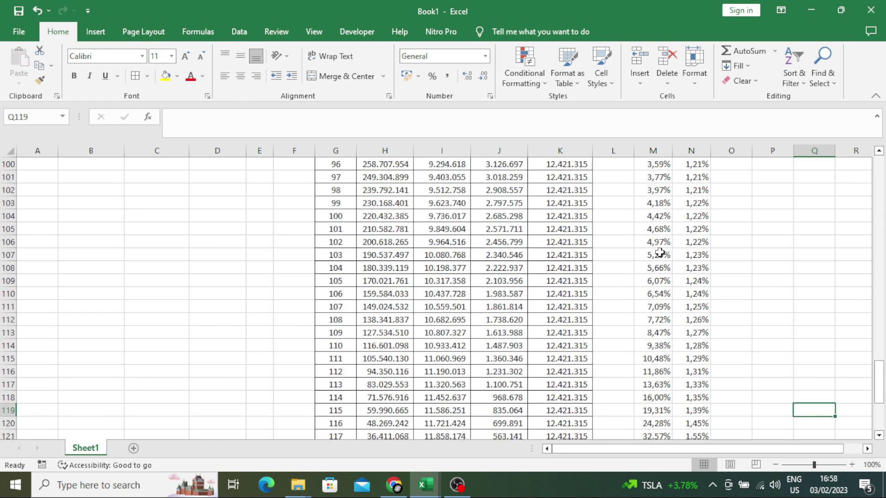
scroll(660, 253, down, 4)
click(655, 306)
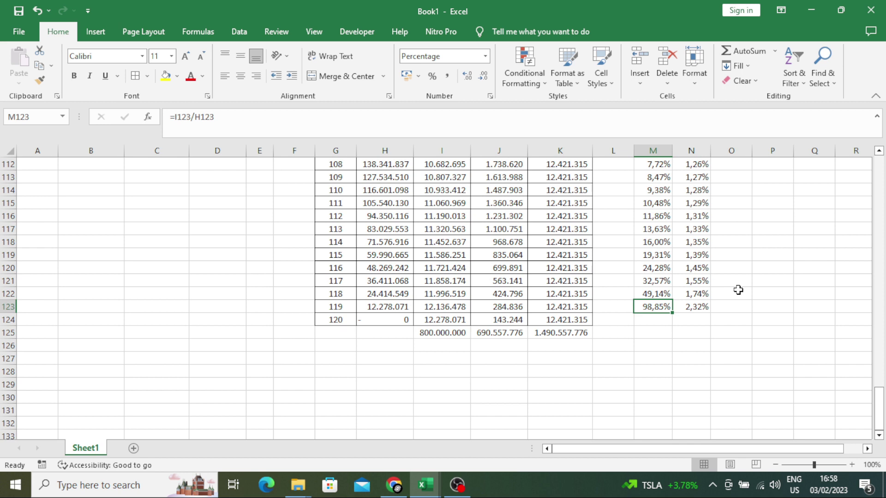
Clear the ###### month 120 ratios in M124:N124 and verify the month 5 formula =J9/H9
scroll(738, 290, up, 5)
scroll(738, 290, up, 8)
scroll(738, 290, up, 14)
scroll(738, 290, up, 6)
scroll(738, 289, up, 4)
click(734, 210)
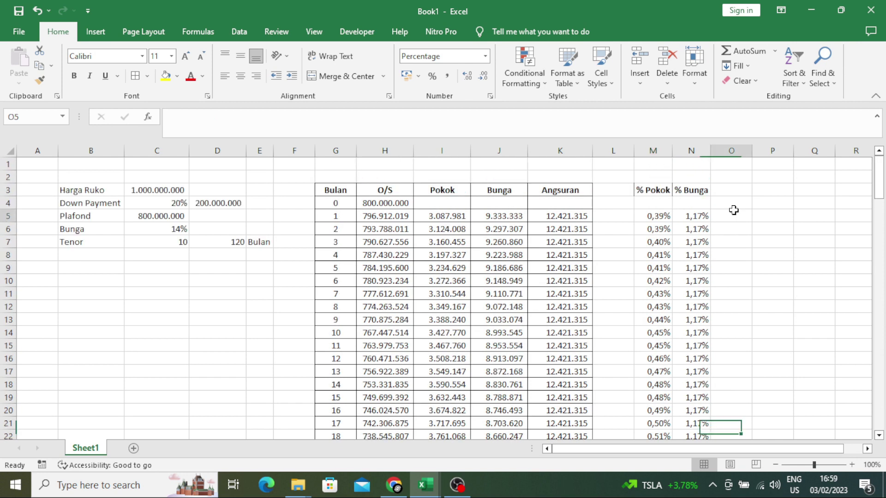
click(781, 214)
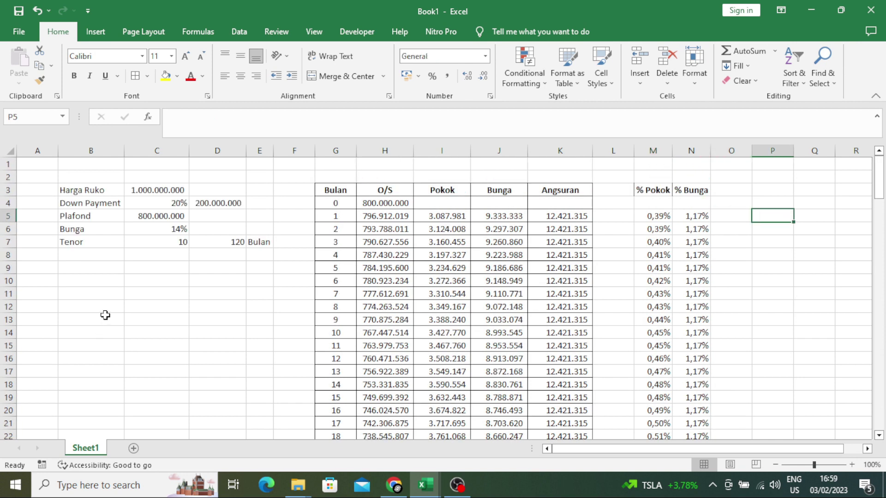
click(107, 293)
click(106, 281)
click(178, 279)
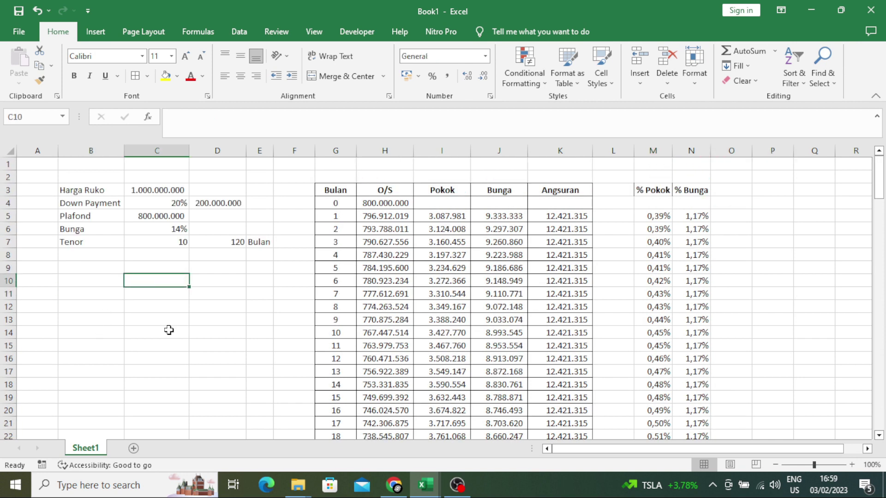
click(153, 272)
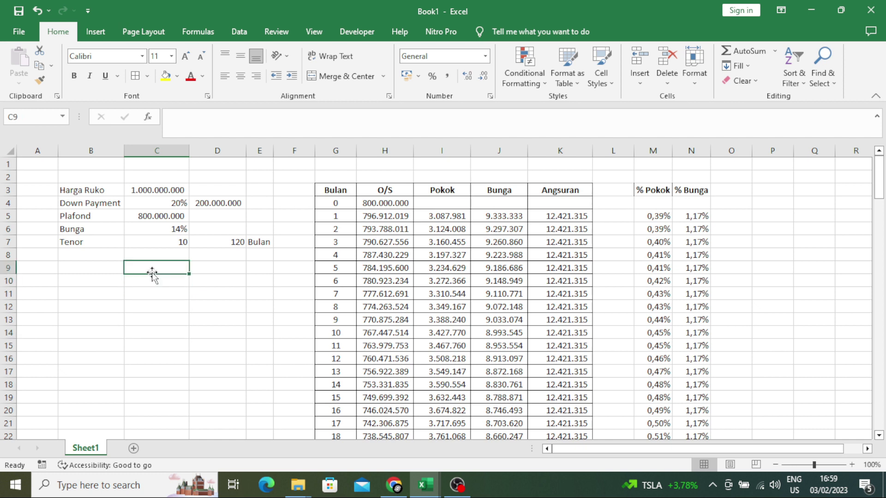
click(226, 272)
click(138, 280)
click(100, 272)
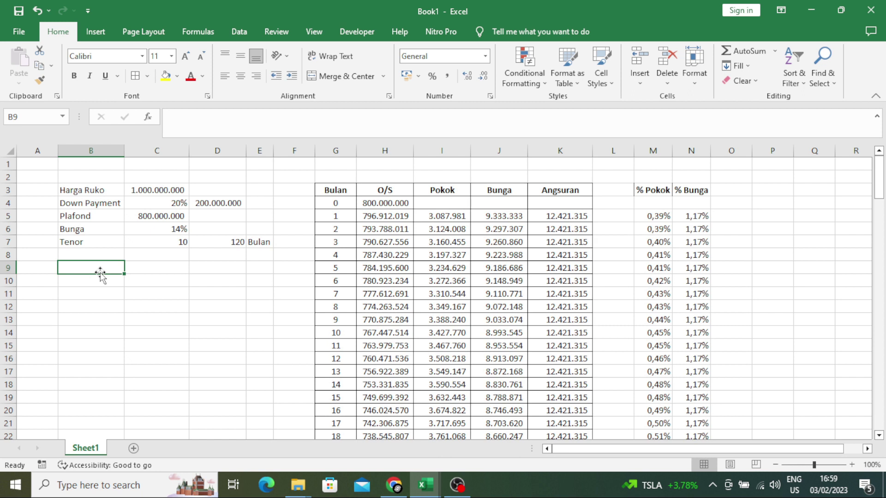
click(185, 305)
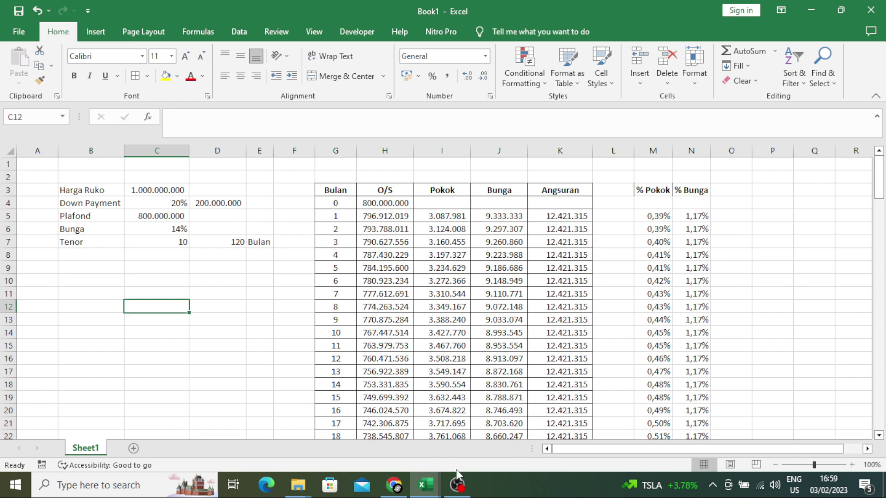
mouse_move(457, 486)
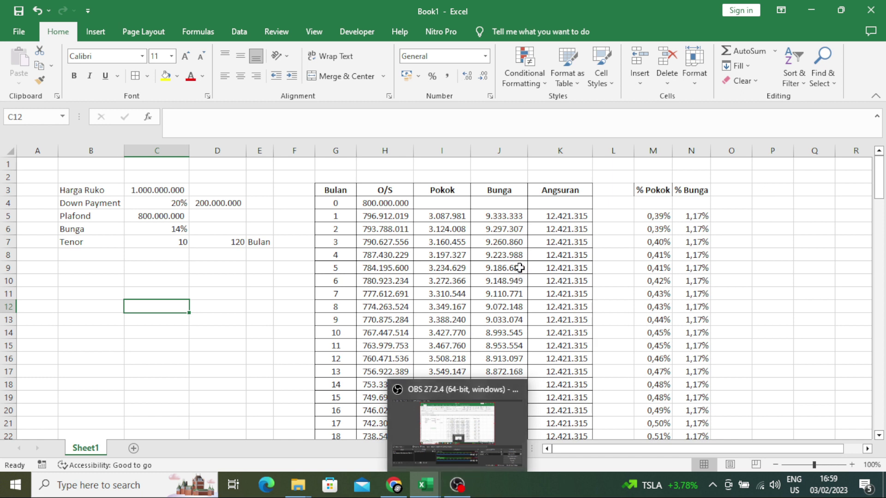
click(469, 268)
click(706, 266)
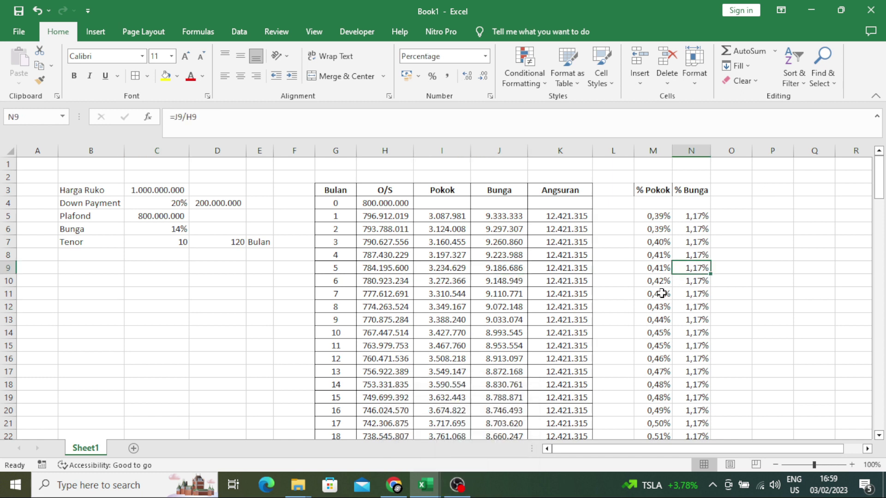